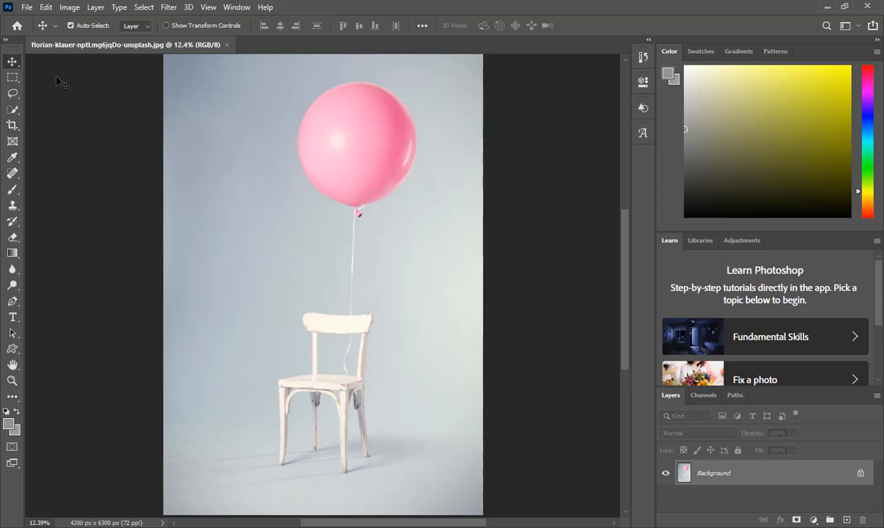
- Show the Layers panel and enlarge it to give the layer list more height
click(237, 7)
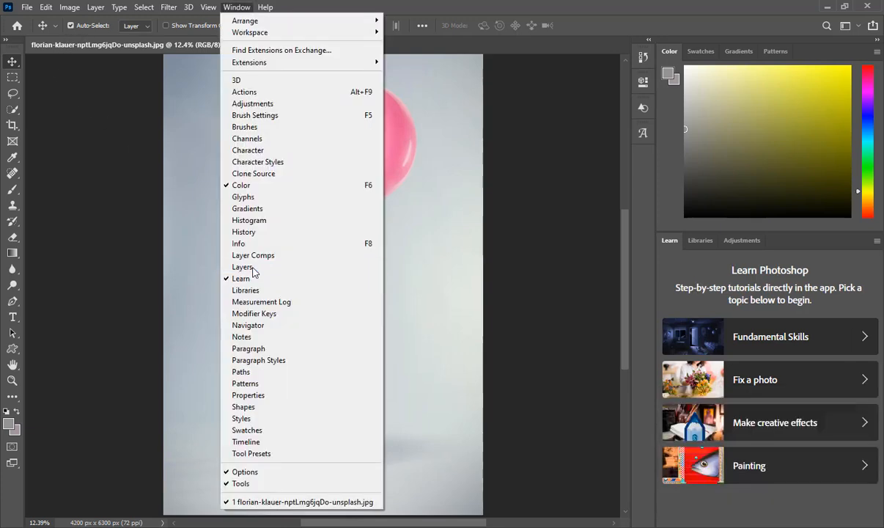
click(253, 268)
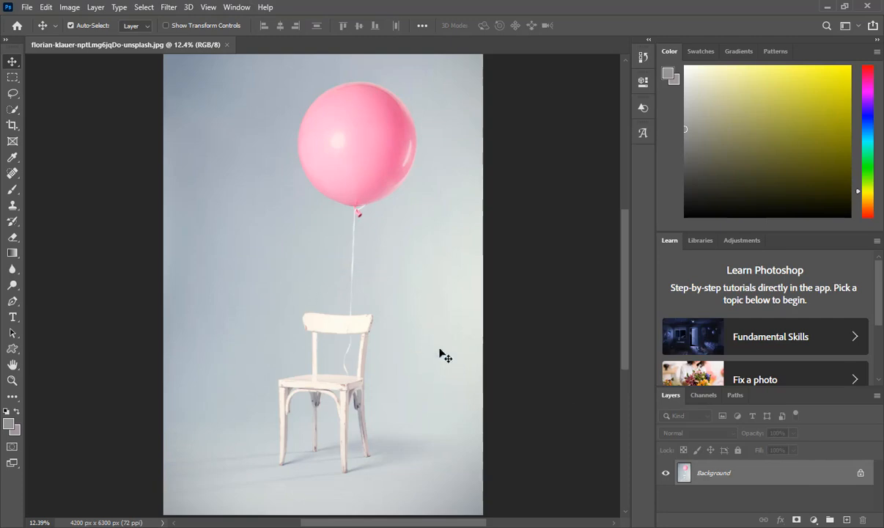
scroll(770, 471, down, 2)
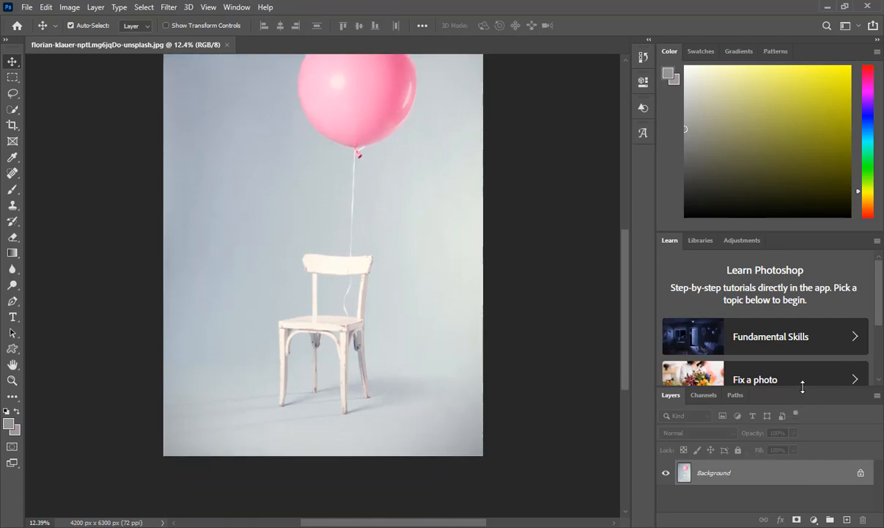
drag(799, 387, 793, 315)
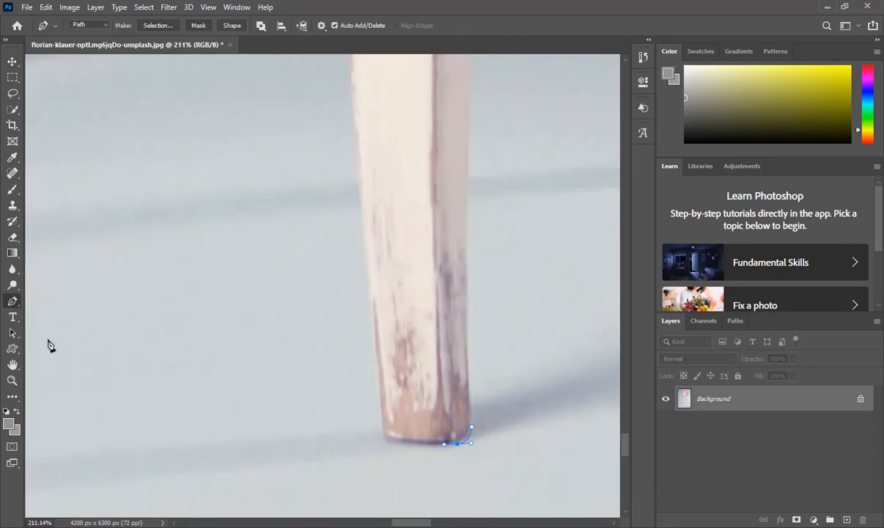
- Trace the foot and outer edge of the chair's front leg with Pen tool anchor points, continuing the path upward
click(395, 441)
drag(386, 440, 379, 416)
click(368, 269)
drag(368, 269, 365, 253)
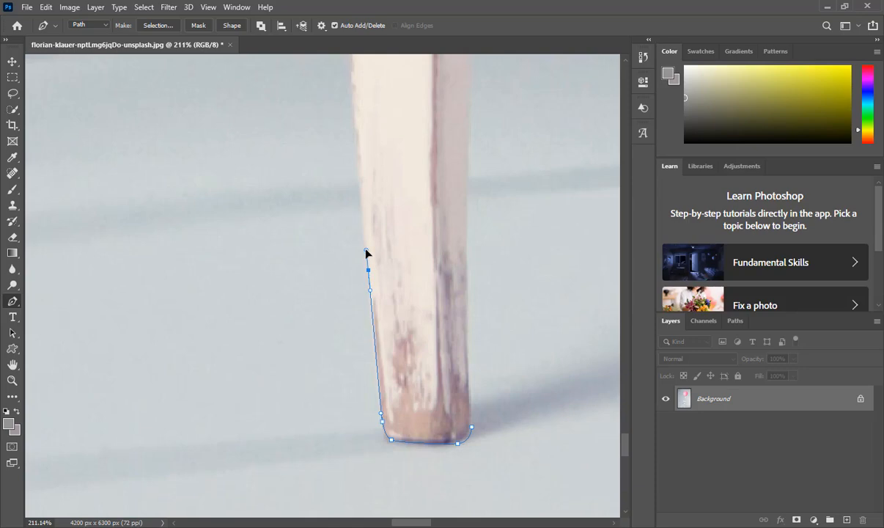
scroll(370, 294, up, 5)
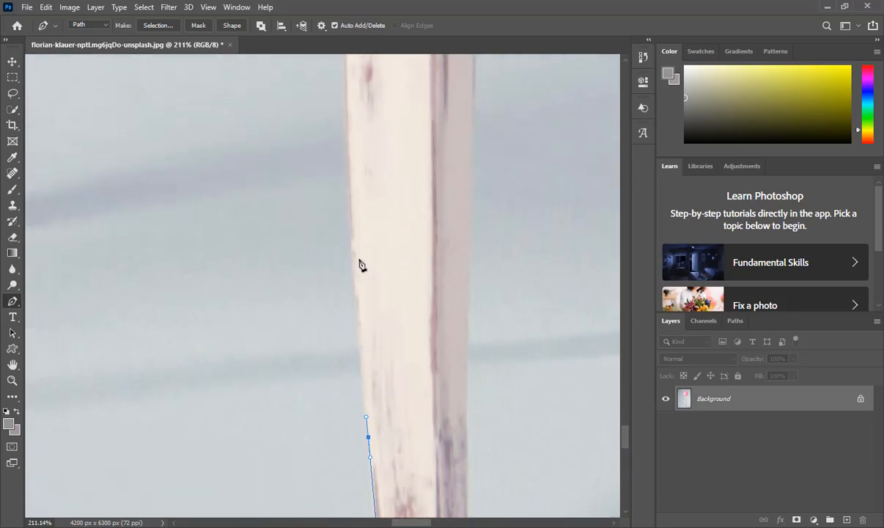
drag(351, 227, 347, 209)
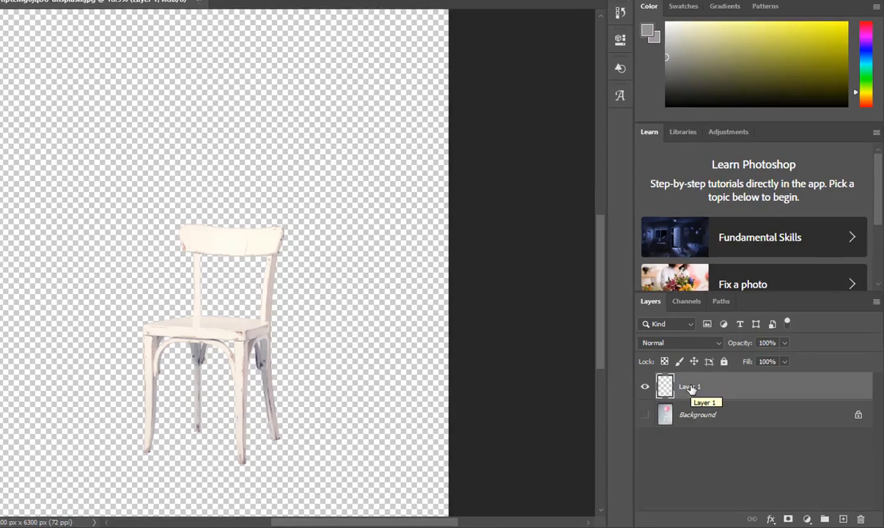
- Rename the cut-out chair's layer as isolared
double_click(706, 399)
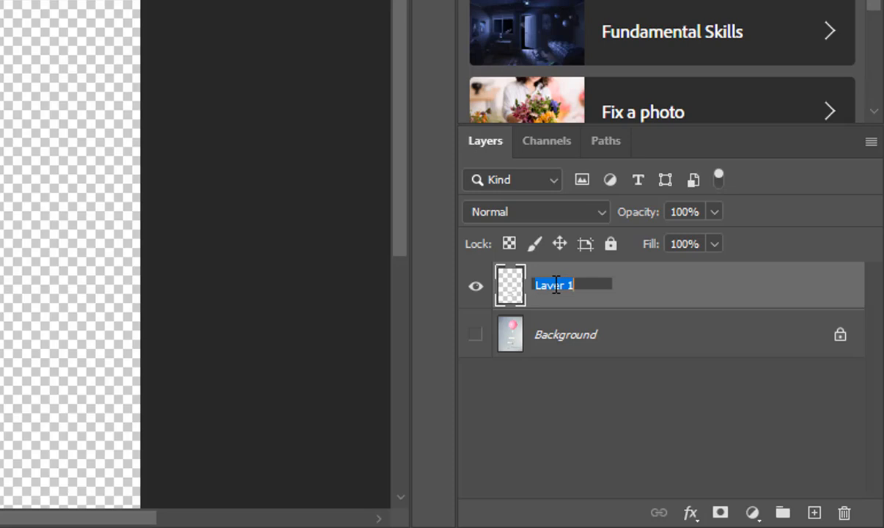
text(isolated)
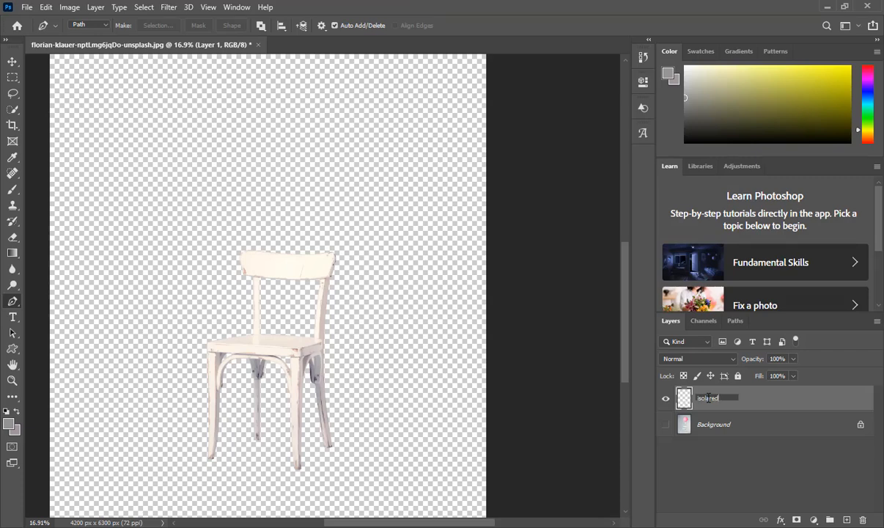
key(Return)
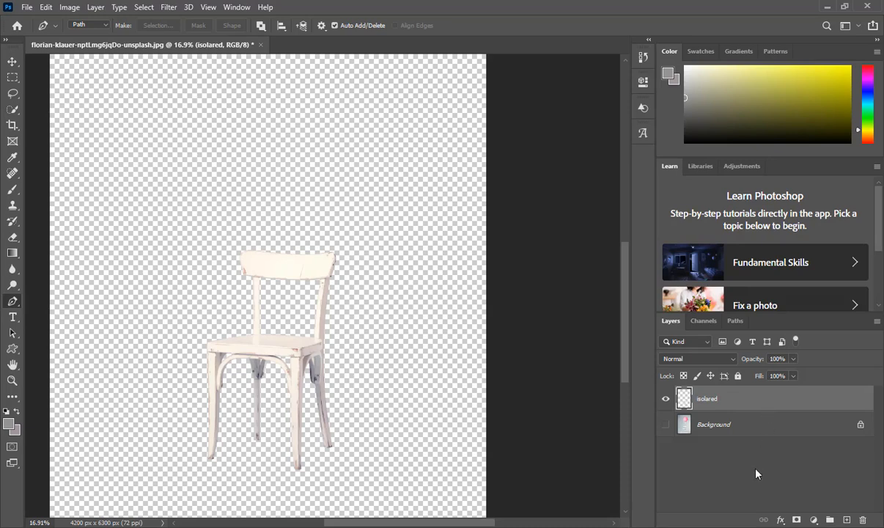
- Show the Background layer to compare the original photo with the cut-out chair, and hide it again
click(666, 424)
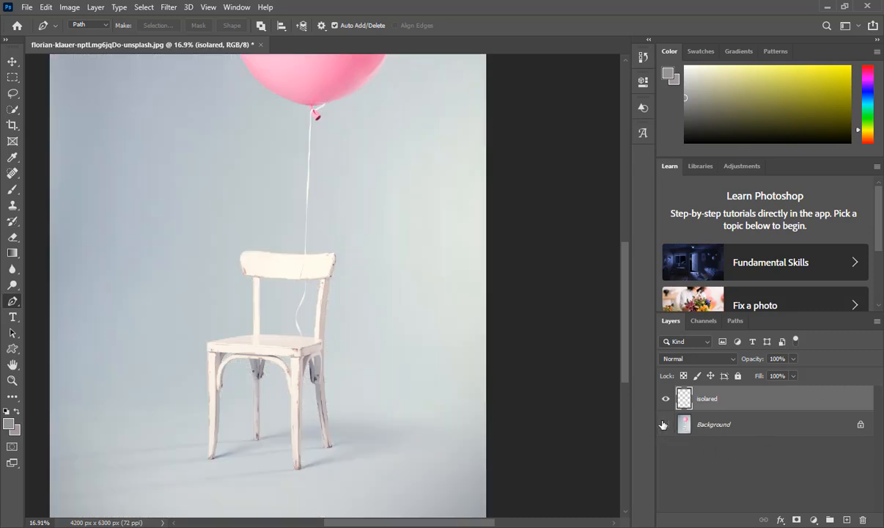
click(664, 425)
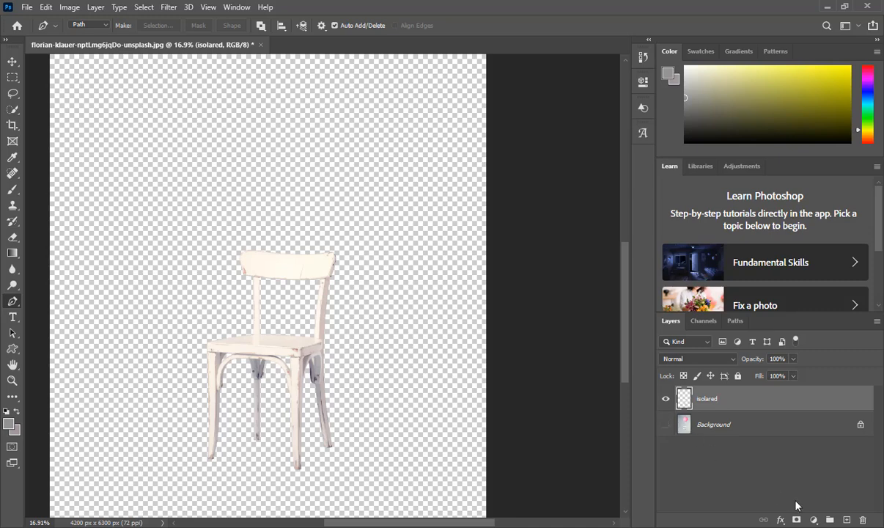
- Add a new empty layer directly above the Background layer, keeping the default layer settings
click(771, 433)
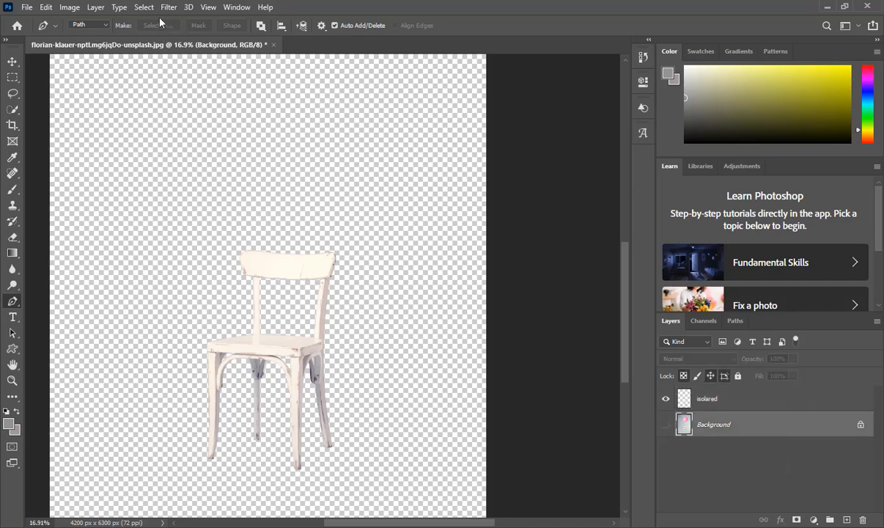
click(93, 11)
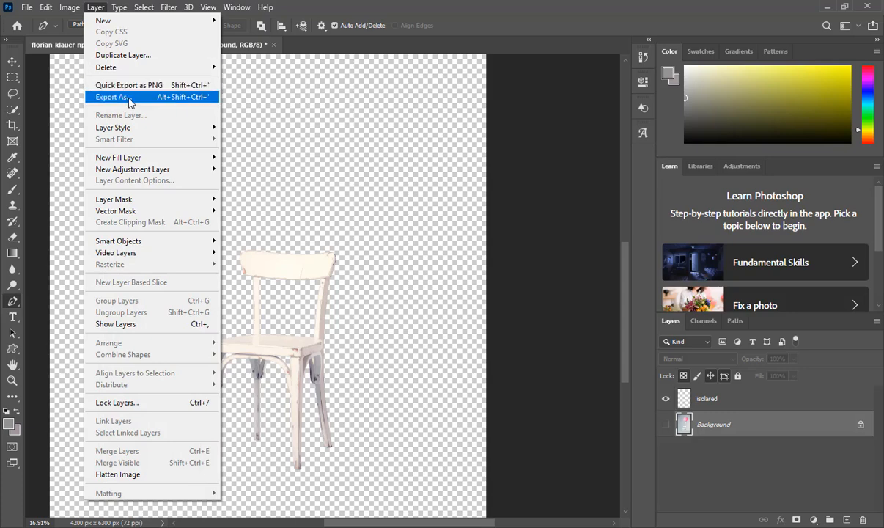
mouse_move(169, 21)
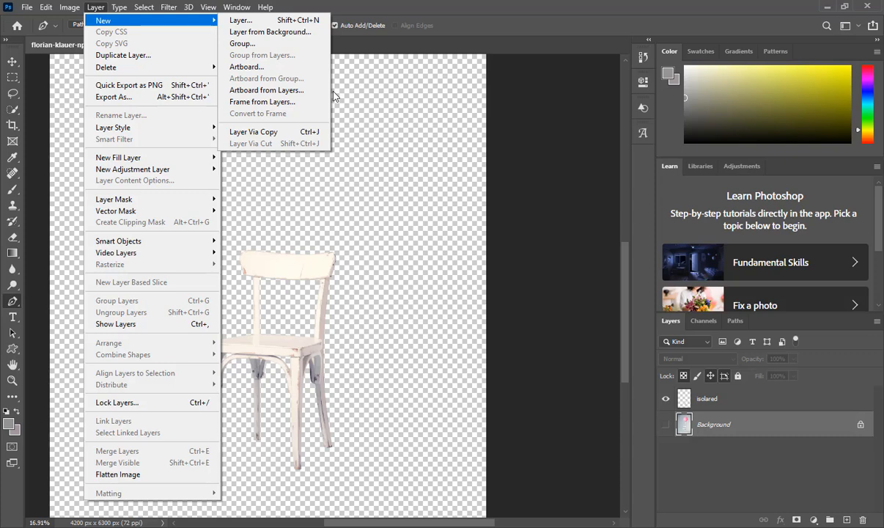
click(306, 20)
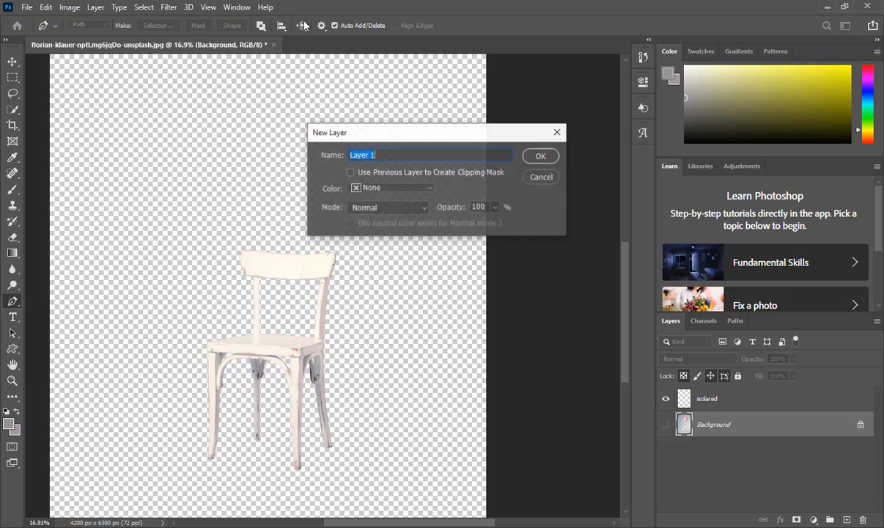
click(542, 157)
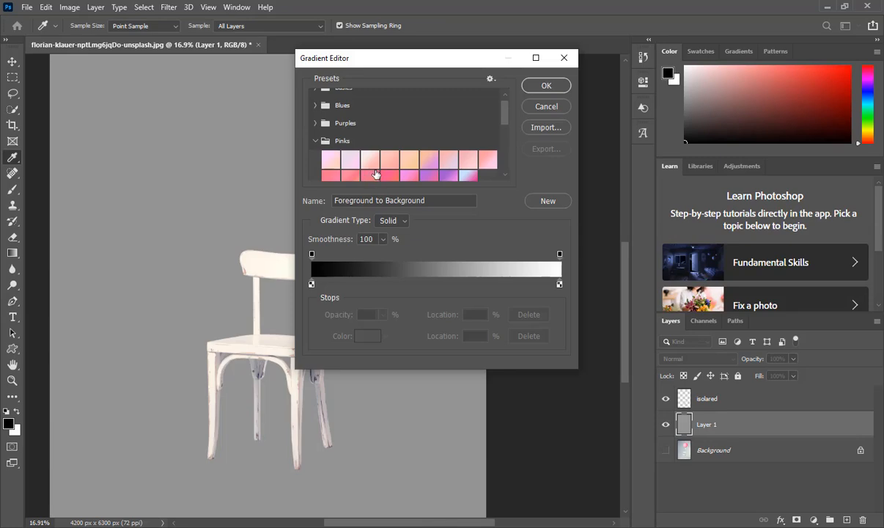
- Choose the Pink_13 preset from the Pinks group for the gradient
scroll(354, 164, down, 1)
click(394, 172)
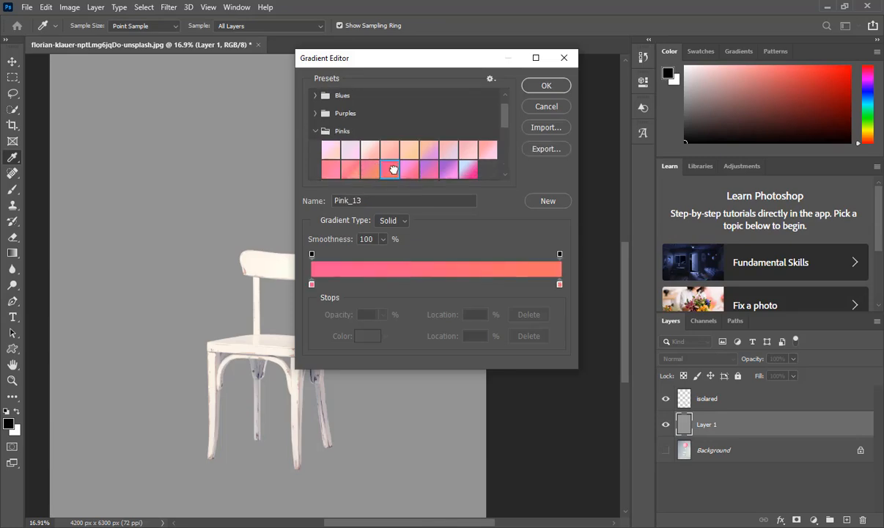
click(545, 86)
- Fill Layer 1 with the linear gradient running upward from just below the chair toward the image's upper edge
scroll(355, 315, down, 3)
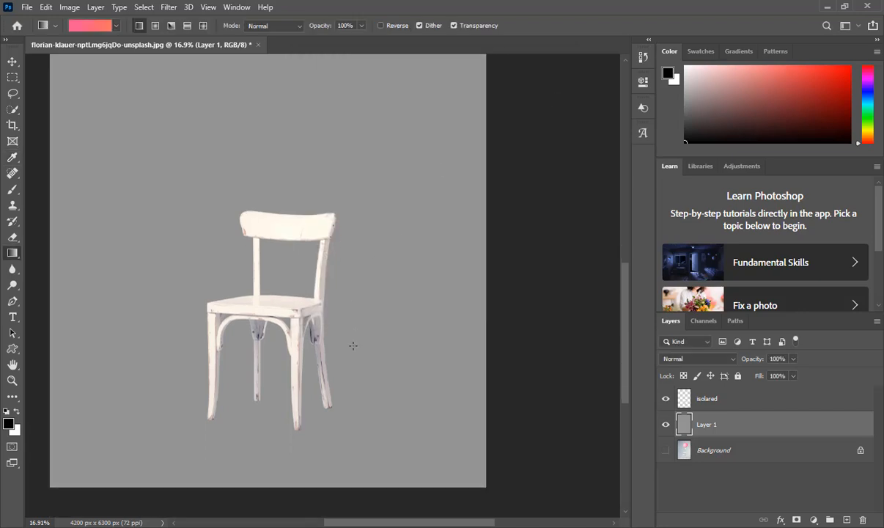
drag(272, 442, 279, 116)
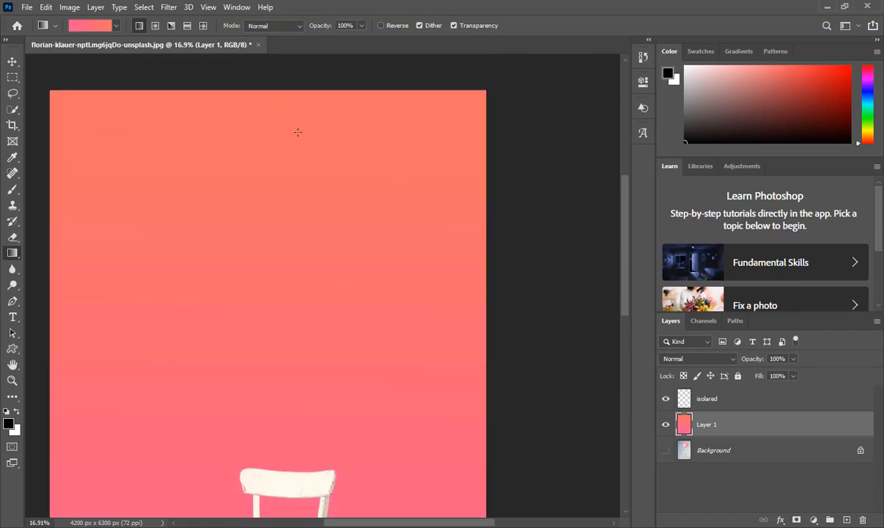
scroll(324, 154, down, 7)
scroll(335, 190, down, 2)
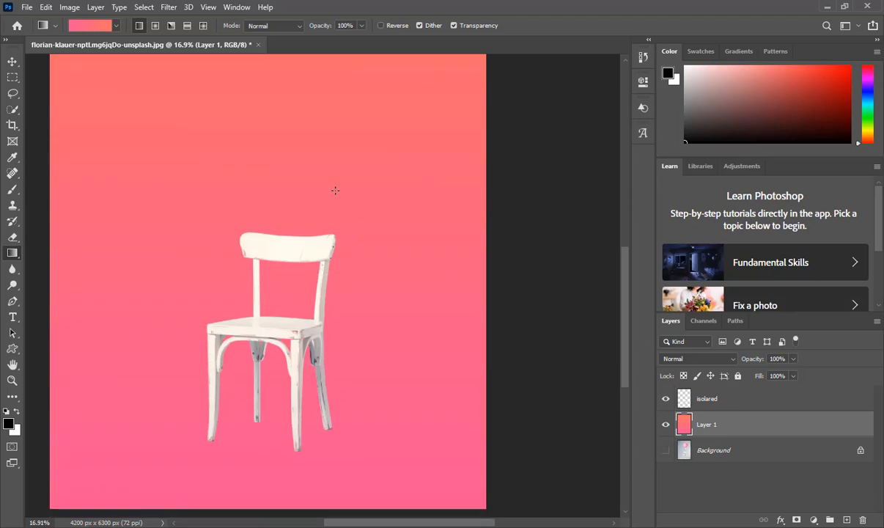
- Redraw the linear gradient on Layer 1 vertically downward so pink is above and orange below
scroll(315, 176, up, 5)
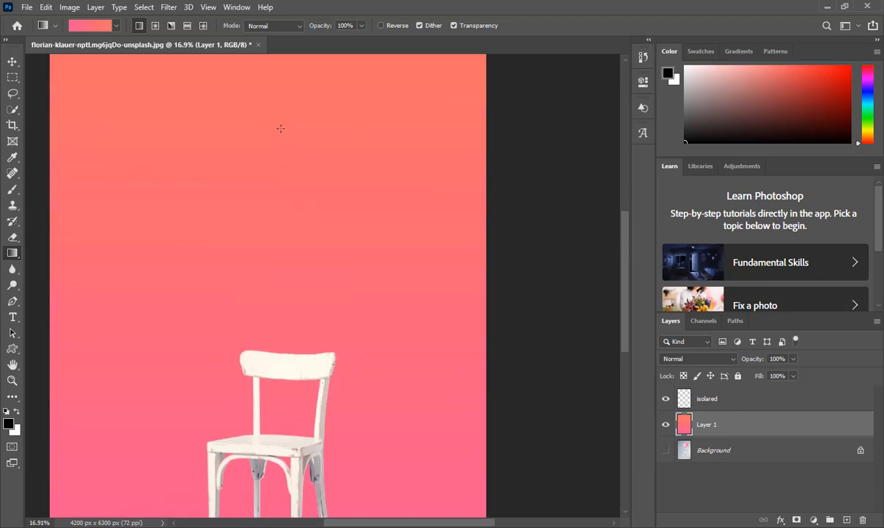
drag(271, 73, 271, 526)
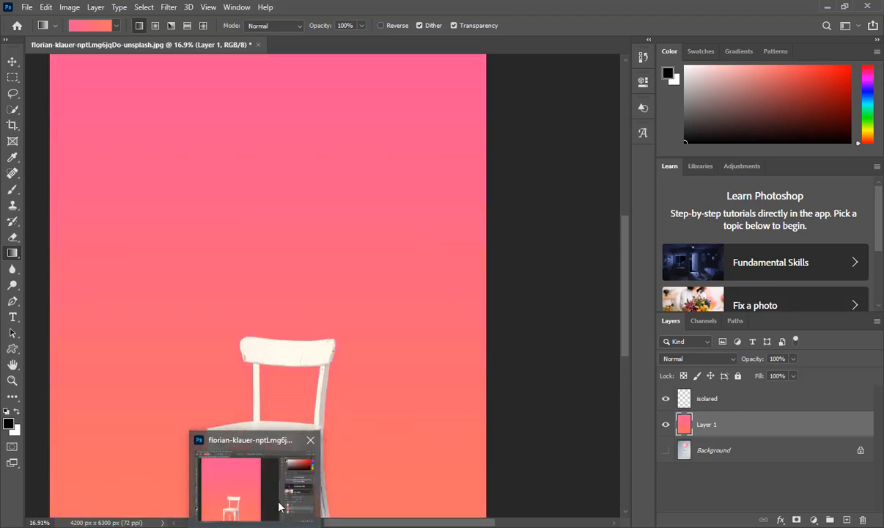
scroll(383, 318, down, 4)
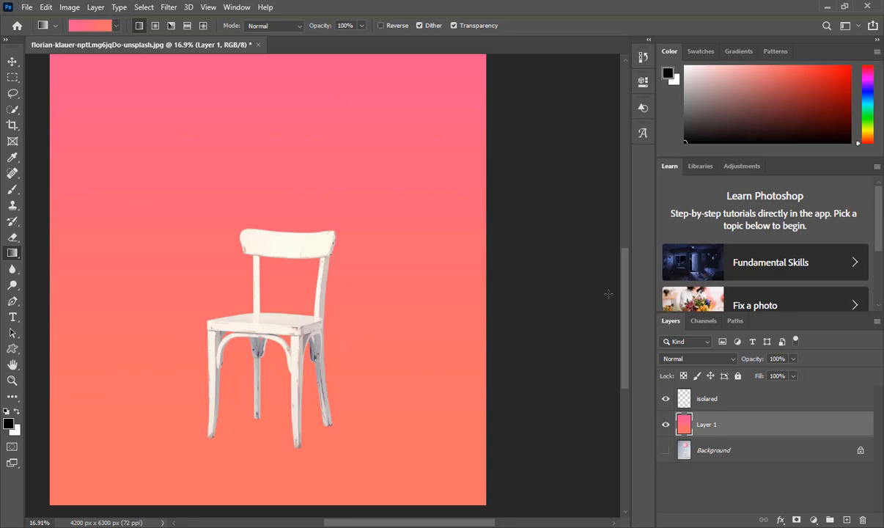
- Add a drop shadow to the isolared layer with 75% opacity, 30° angle, 15 px distance, 30% spread and 50 px size
click(736, 406)
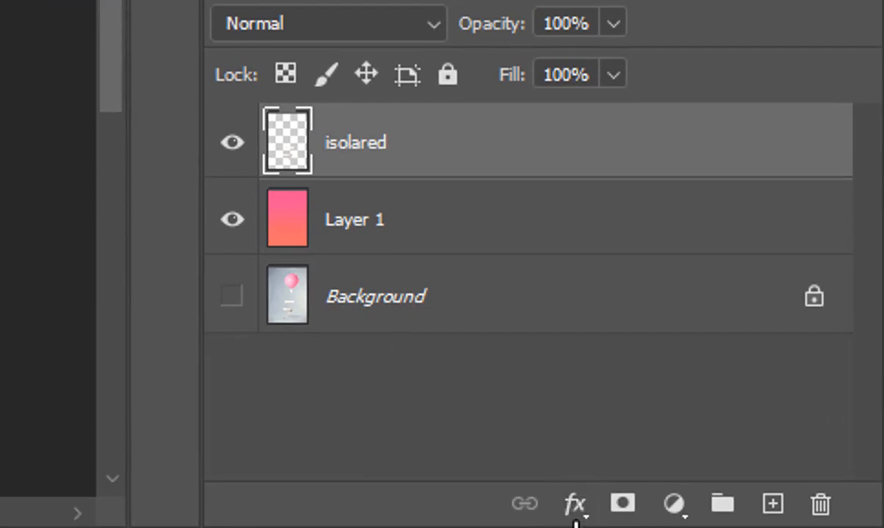
click(575, 510)
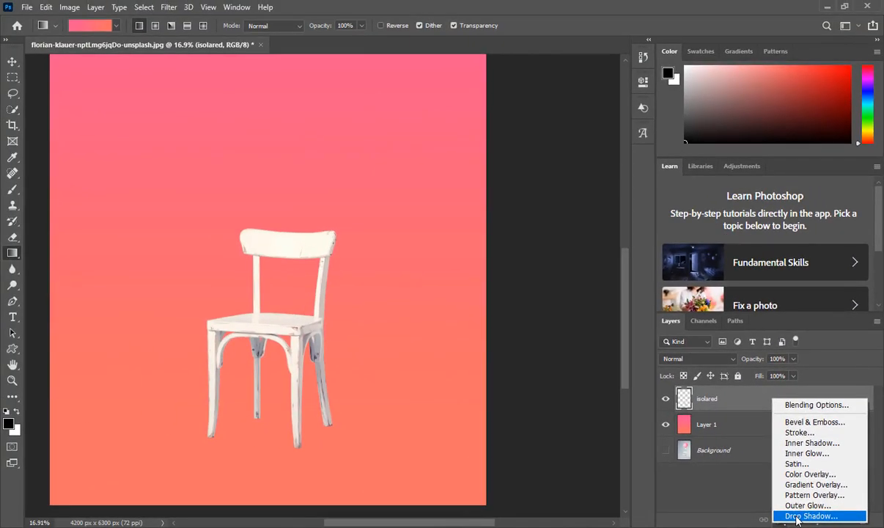
click(623, 493)
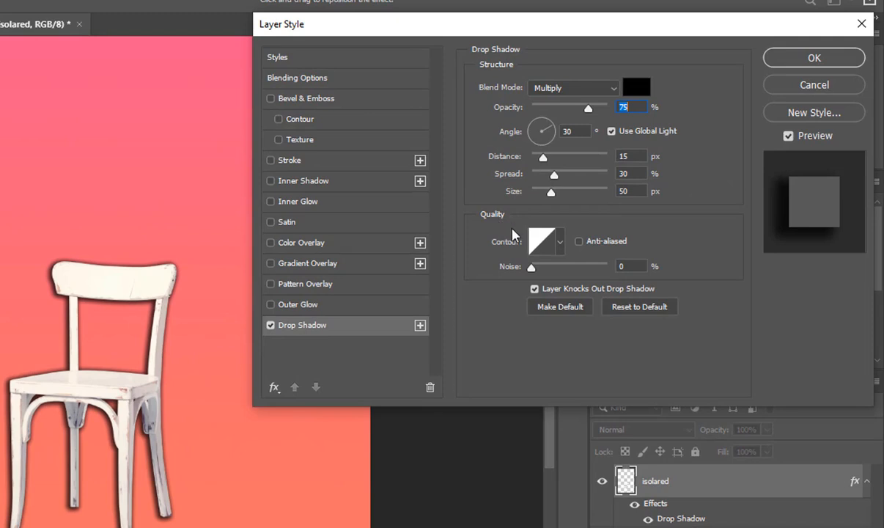
click(627, 156)
key(Tab)
click(624, 190)
double_click(623, 190)
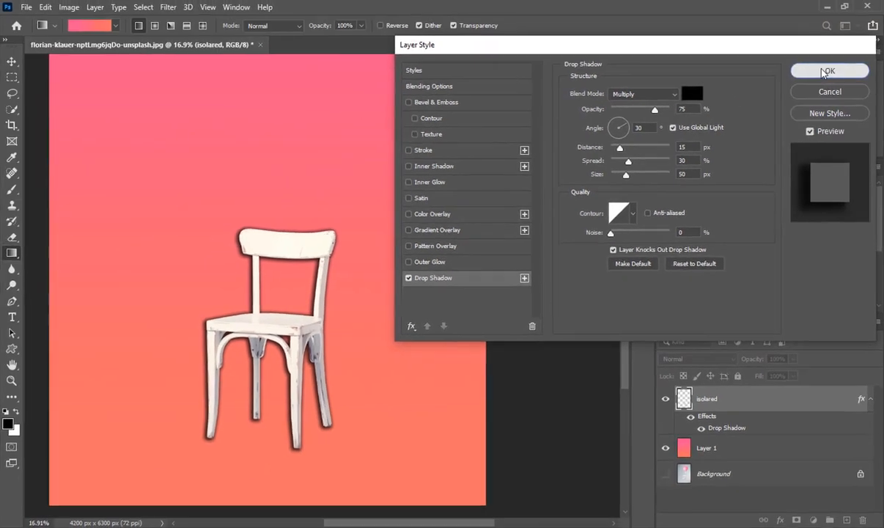
click(827, 71)
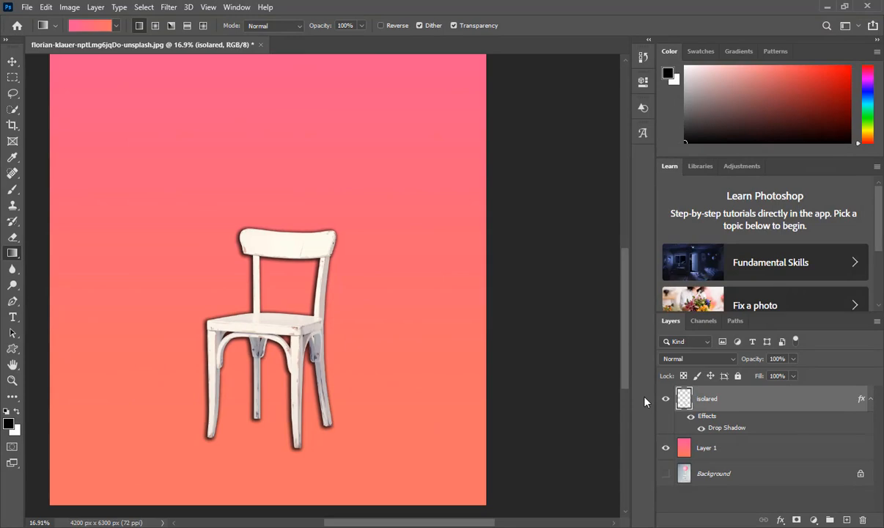
- Convert the isolared layer's drop shadow effect into its own separate layer
click(95, 8)
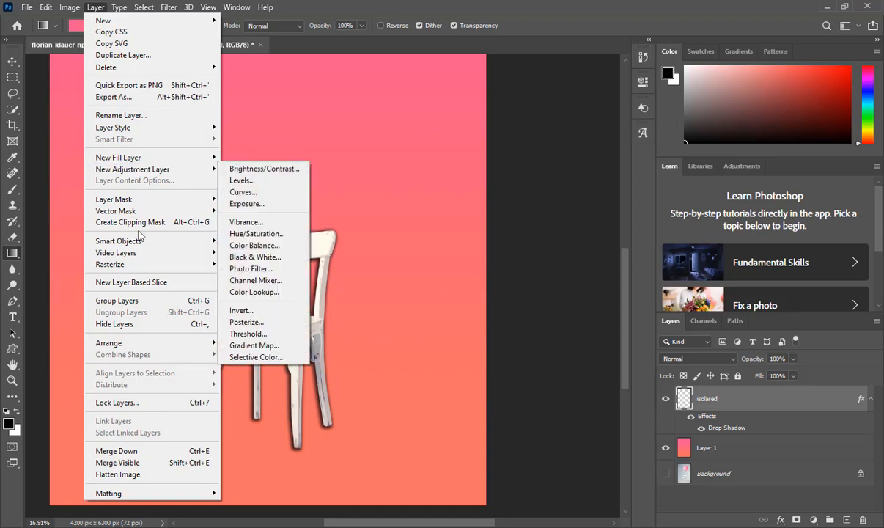
mouse_move(165, 131)
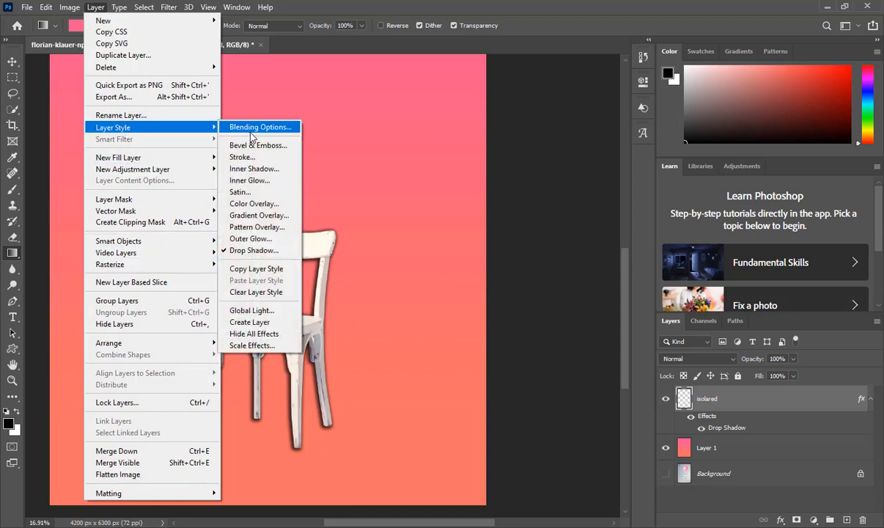
click(271, 323)
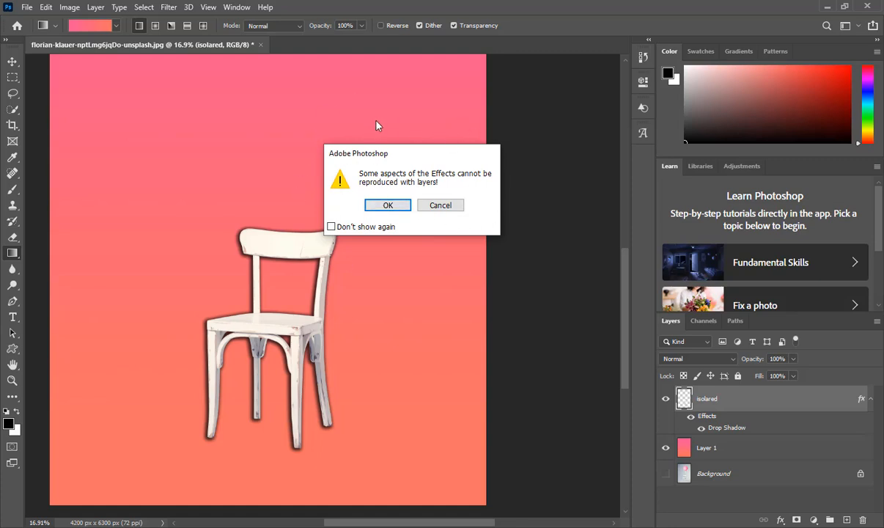
click(388, 208)
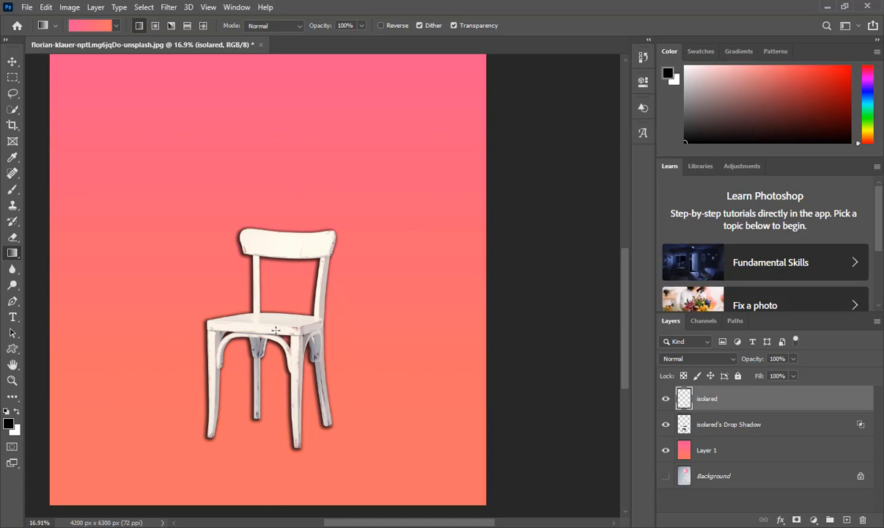
- Distort the isolared's Drop Shadow layer so the shadow slants back to the chair's right, with its upper edge below the chair's top
click(784, 427)
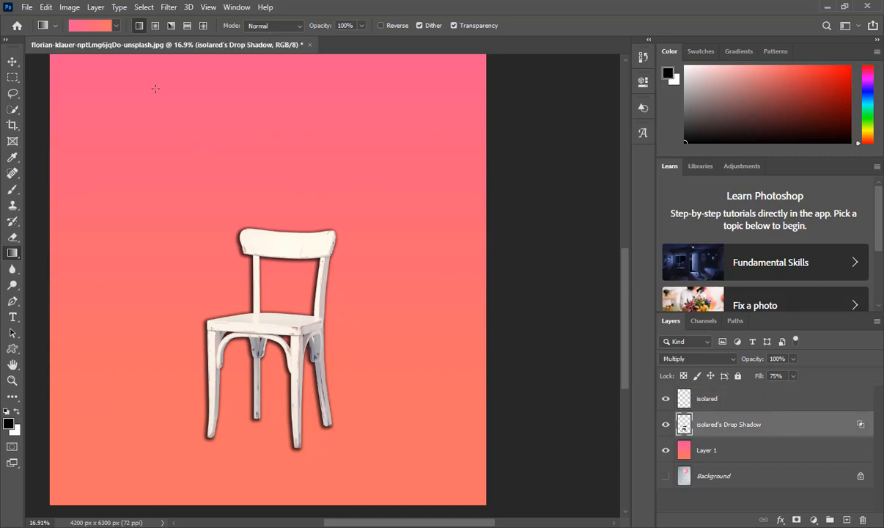
click(45, 7)
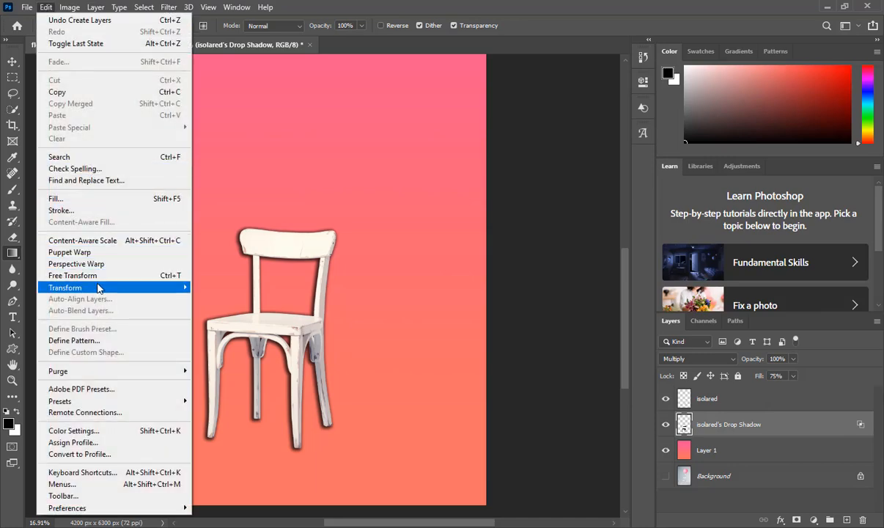
mouse_move(98, 288)
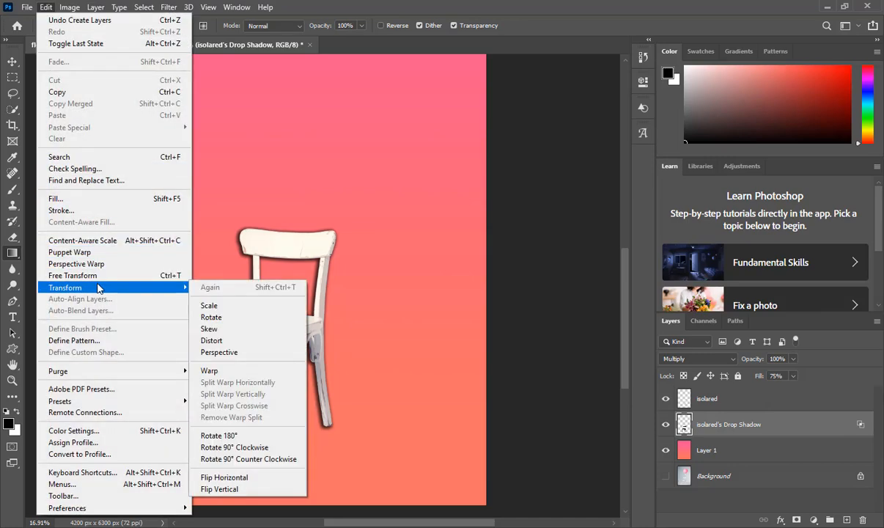
click(239, 340)
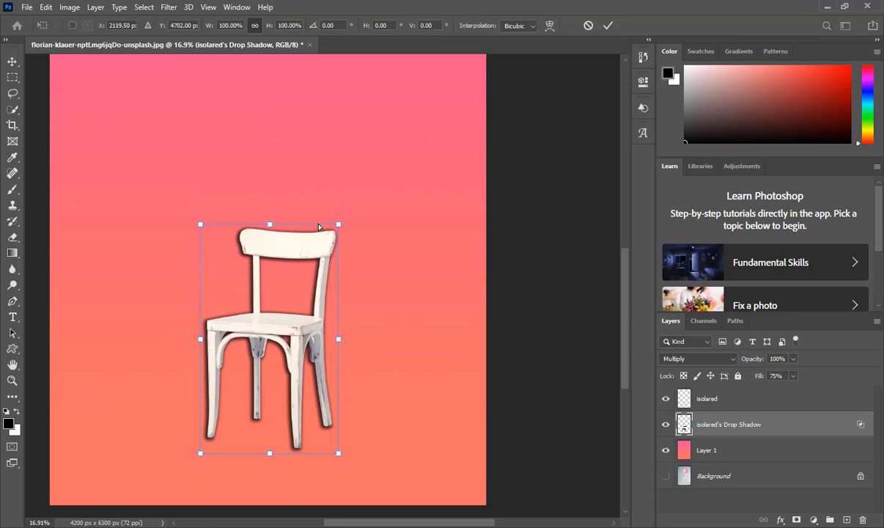
drag(344, 231, 385, 287)
drag(197, 226, 291, 280)
drag(380, 282, 376, 317)
drag(290, 283, 294, 315)
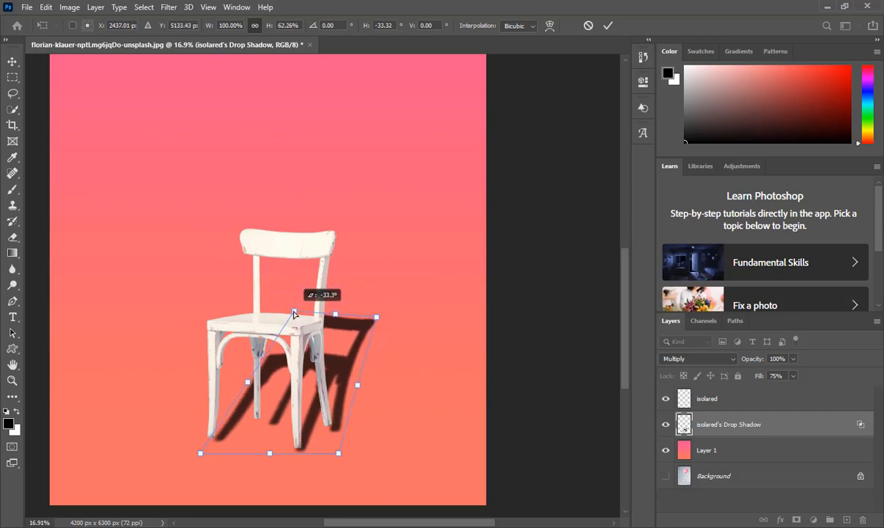
drag(376, 317, 376, 300)
drag(292, 308, 289, 294)
drag(376, 300, 389, 281)
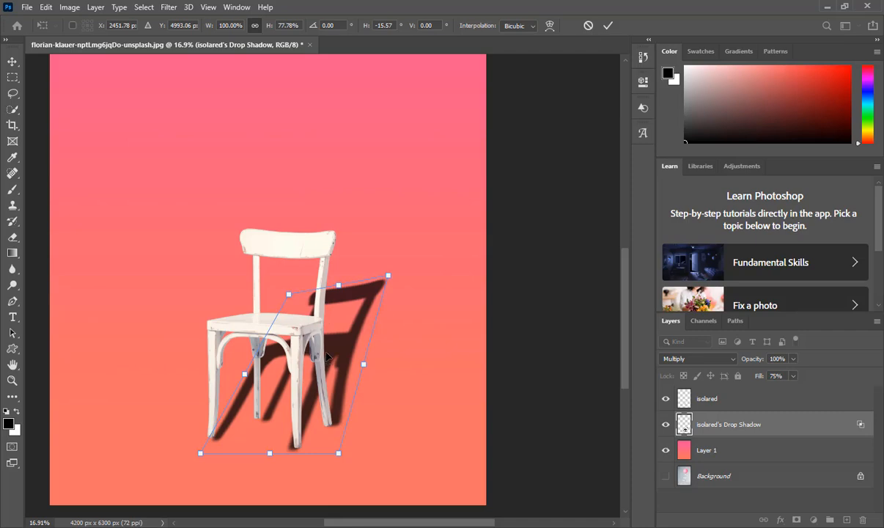
- Set the drop shadow layer's blend mode to Normal and its fill to 100%, and apply the distortion
click(700, 358)
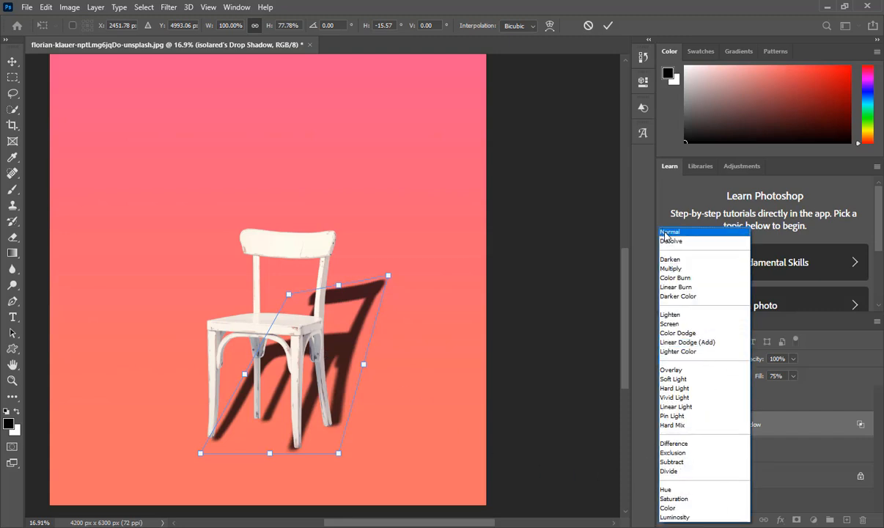
click(667, 233)
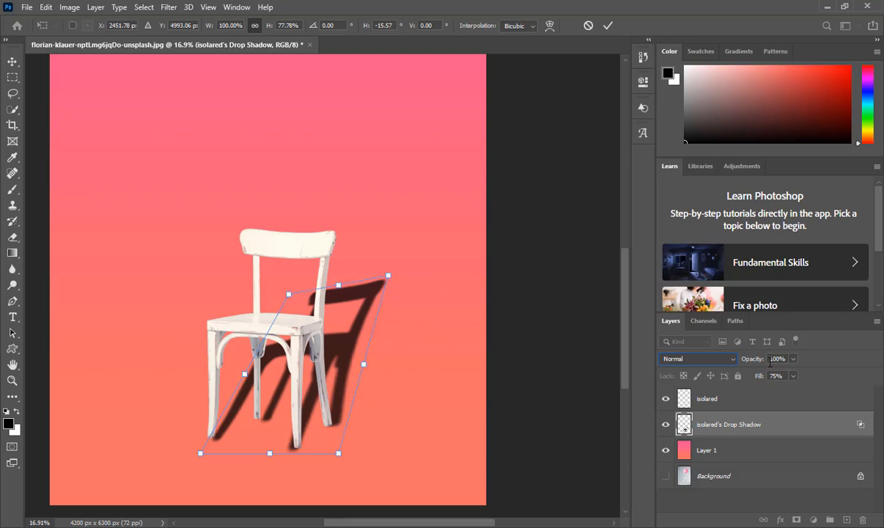
click(792, 376)
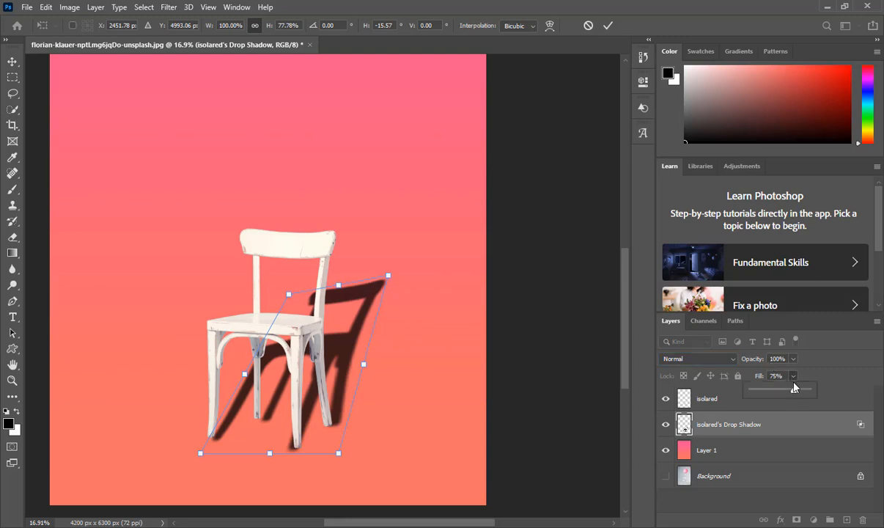
drag(794, 390, 829, 390)
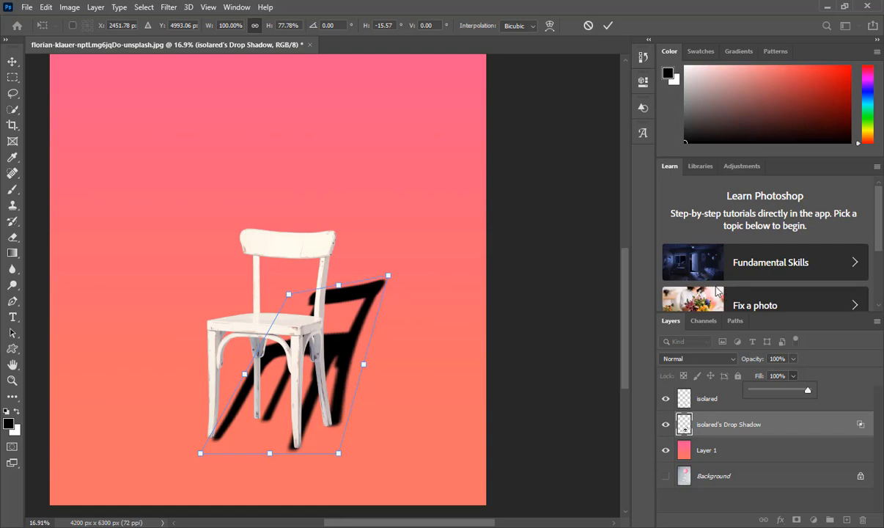
click(608, 26)
key(g)
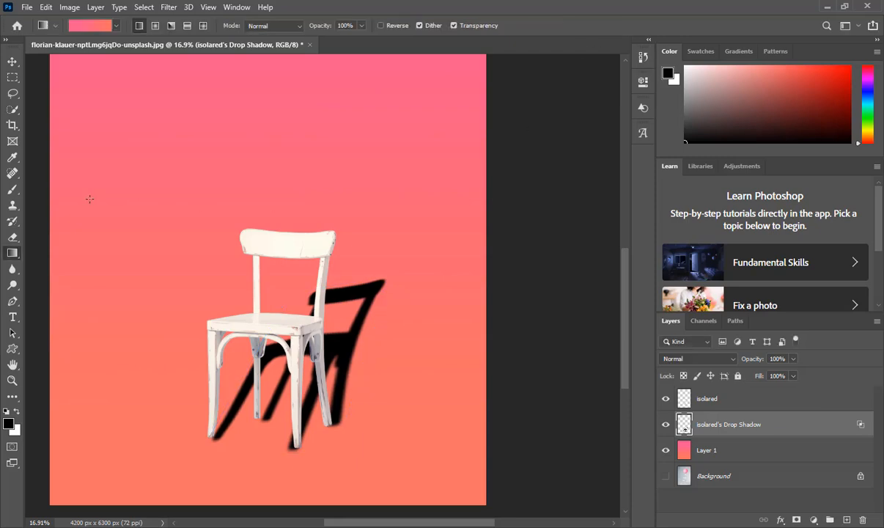
- Lasso the front-left leg's shadow, distort it so it starts at that leg's foot, and deselect it
click(13, 77)
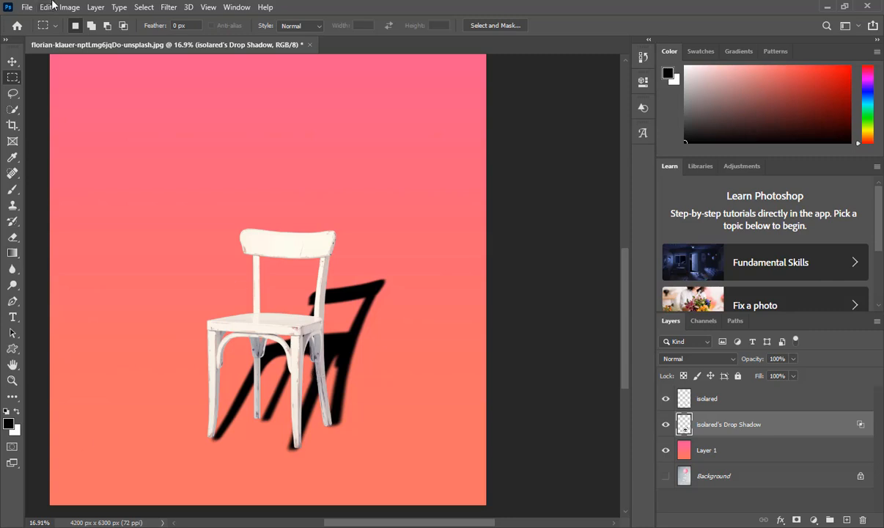
click(13, 93)
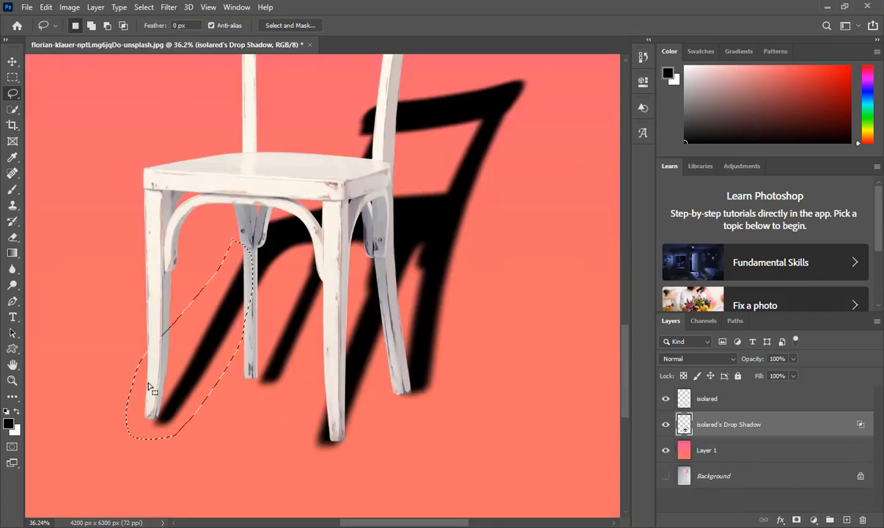
click(45, 7)
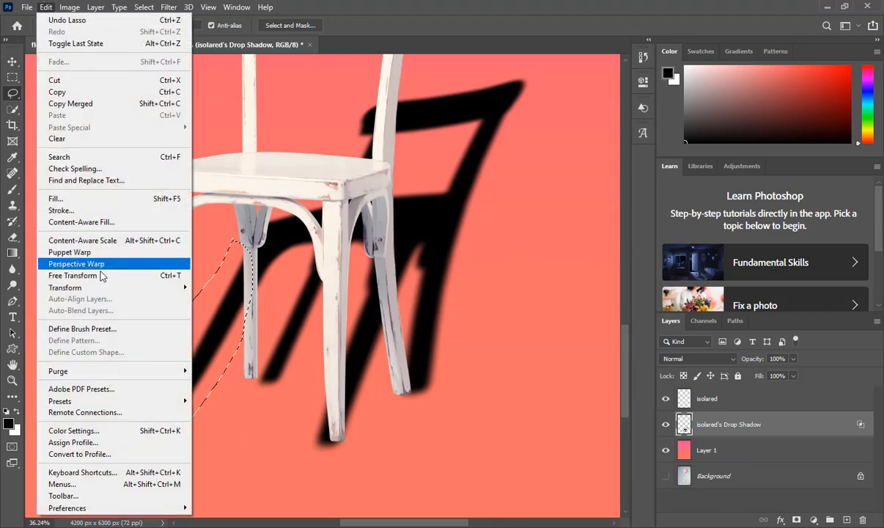
mouse_move(88, 287)
click(229, 342)
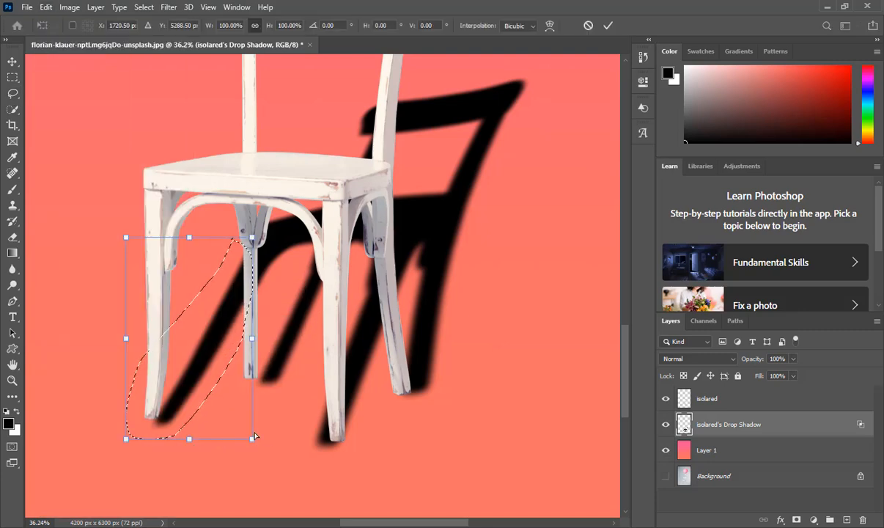
drag(251, 438, 231, 413)
drag(258, 244, 267, 237)
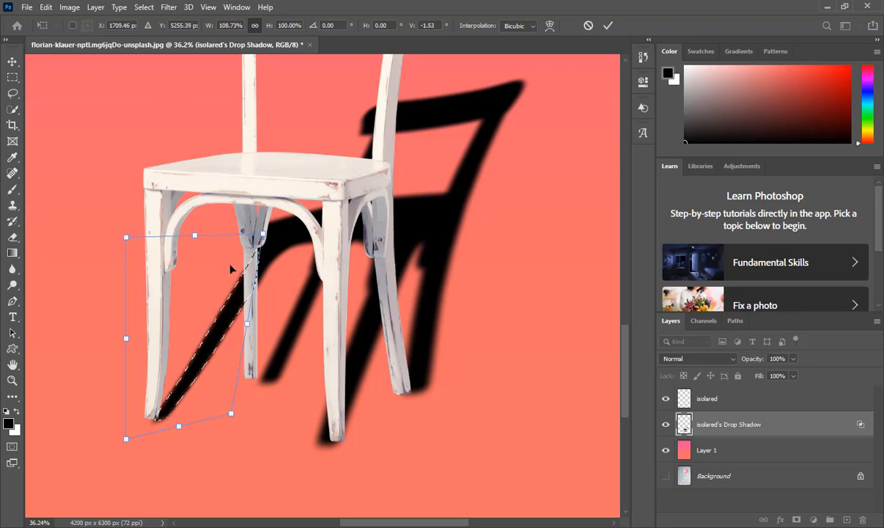
drag(129, 240, 129, 220)
drag(129, 441, 124, 435)
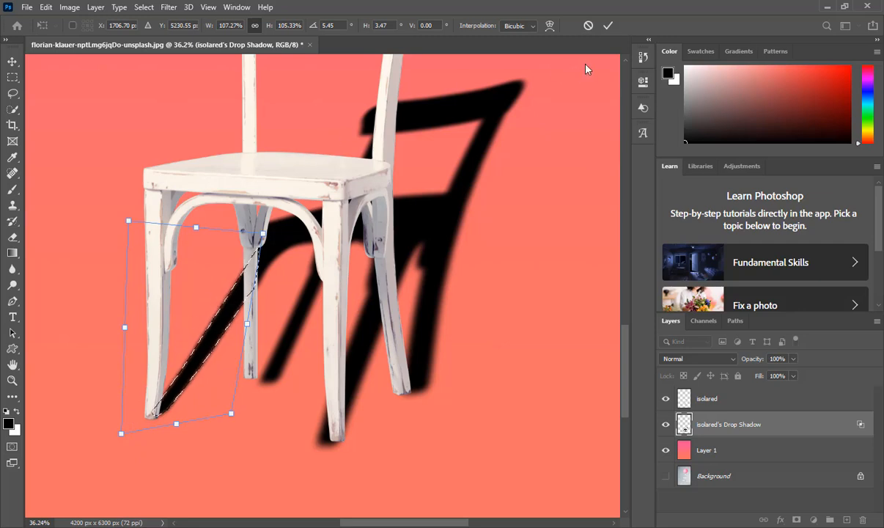
click(607, 25)
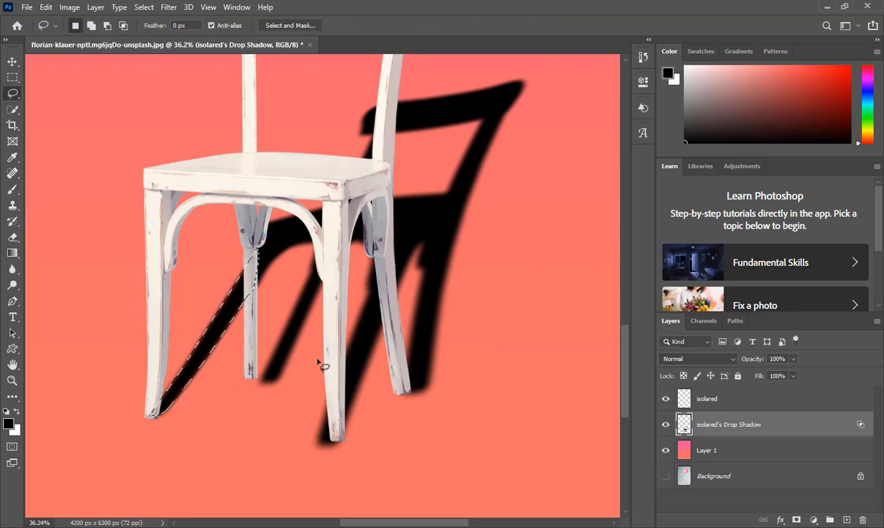
right_click(231, 340)
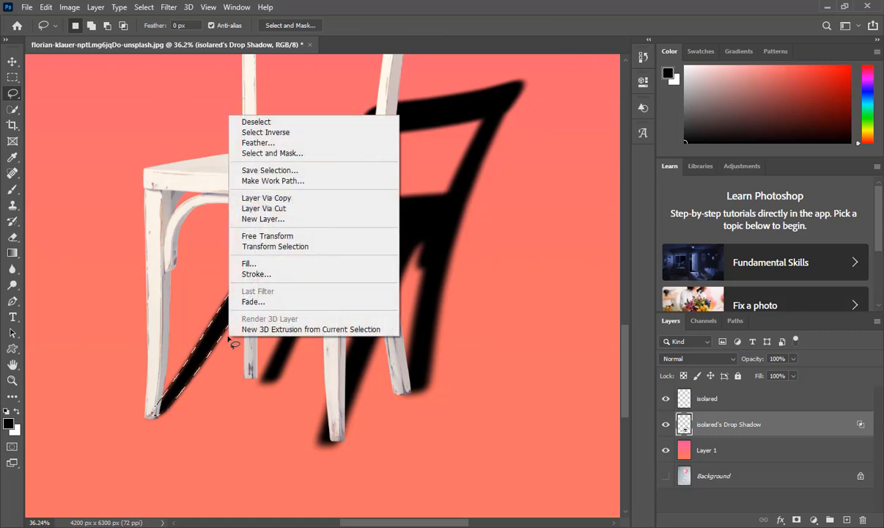
click(260, 121)
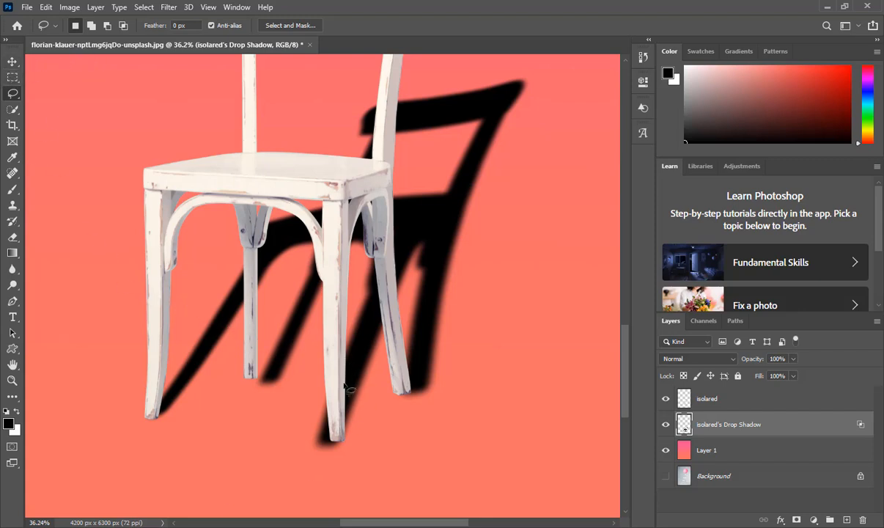
- Lasso the front-right leg's shadow, distort it so its lower end meets that leg's foot, and deselect it
mouse_move(322, 358)
mouse_down()
mouse_move(376, 257)
mouse_move(392, 285)
mouse_move(398, 383)
mouse_move(340, 476)
mouse_move(320, 476)
mouse_move(302, 417)
mouse_move(326, 355)
mouse_up()
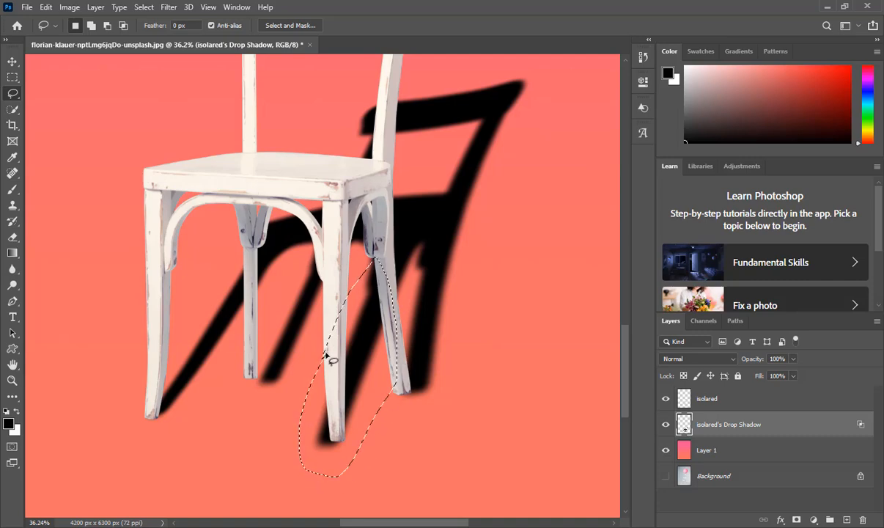
click(44, 7)
mouse_move(73, 286)
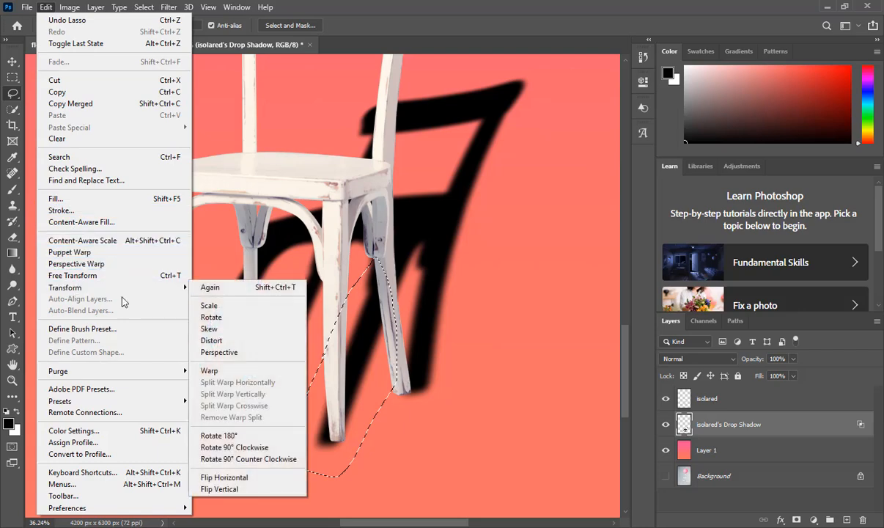
click(220, 340)
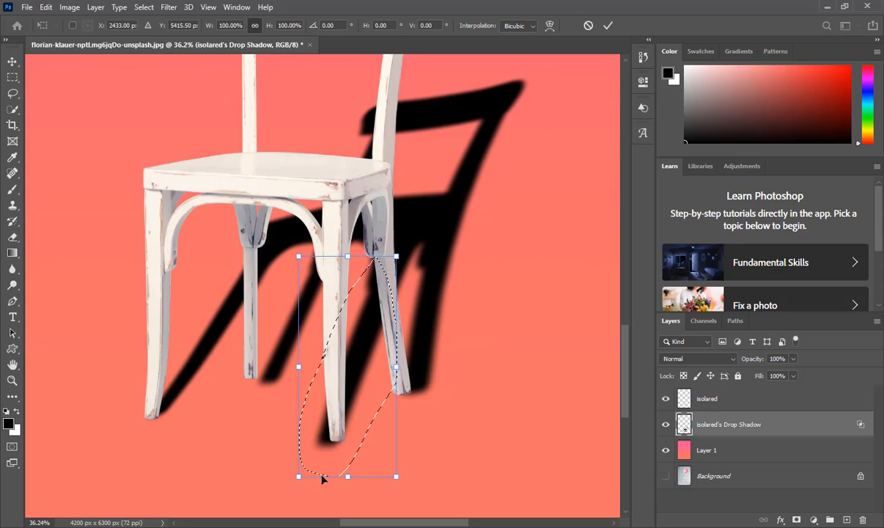
drag(298, 476, 311, 461)
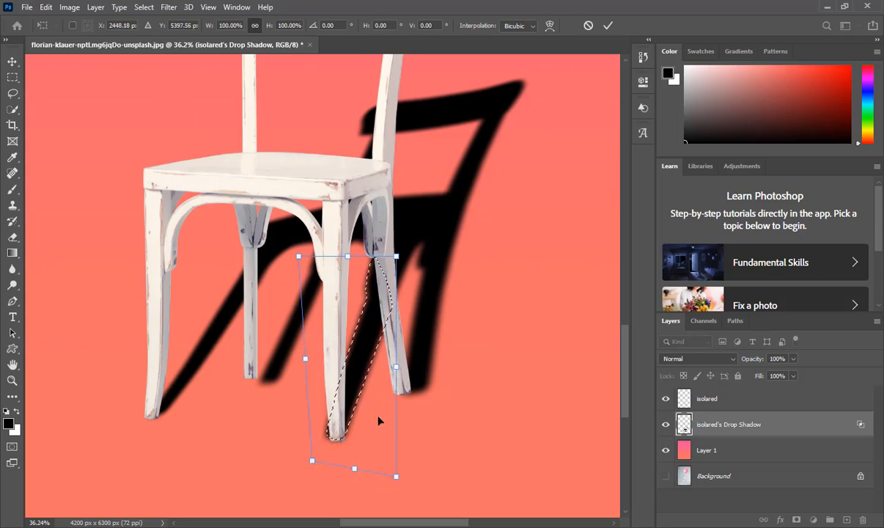
drag(402, 261, 403, 259)
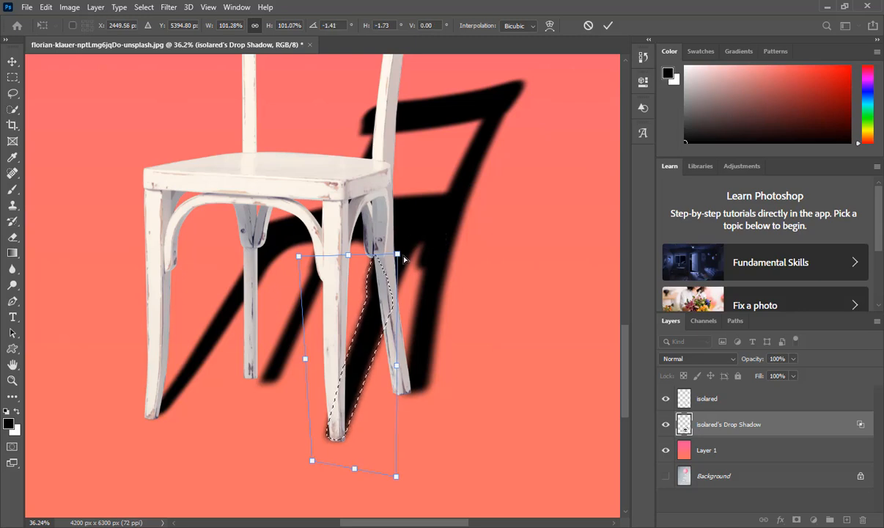
click(607, 25)
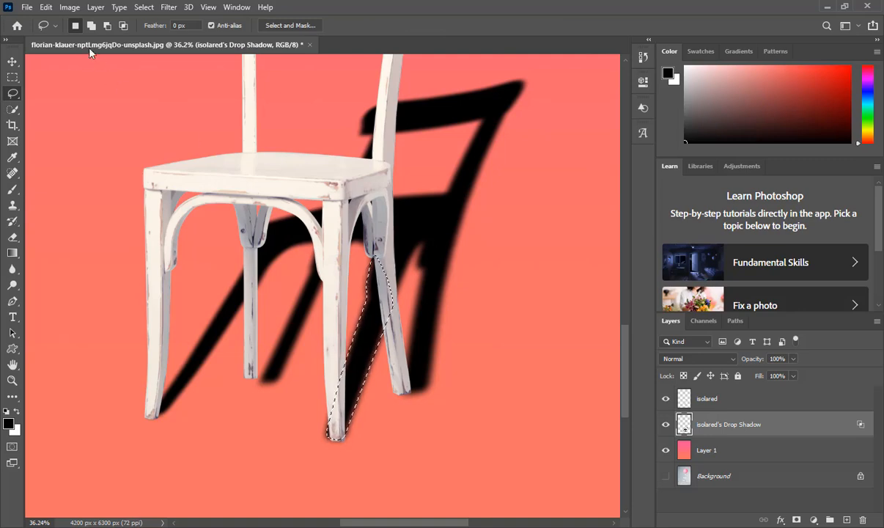
click(144, 7)
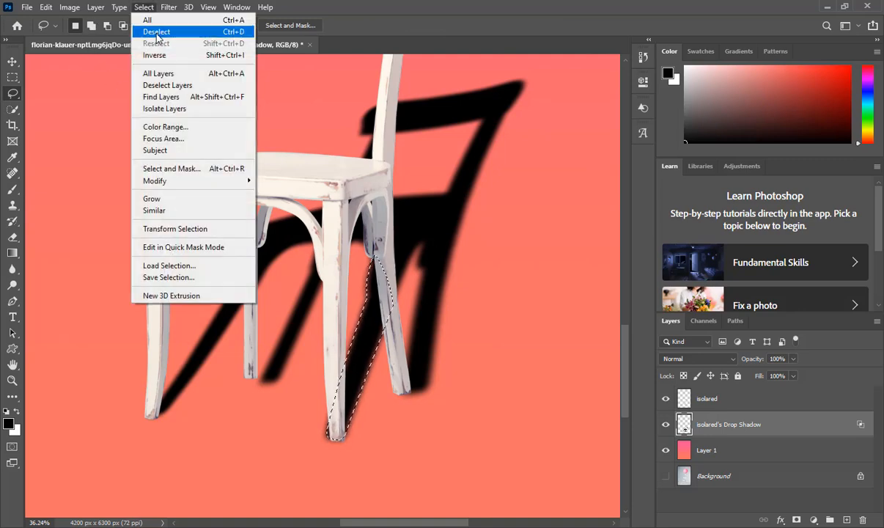
click(155, 32)
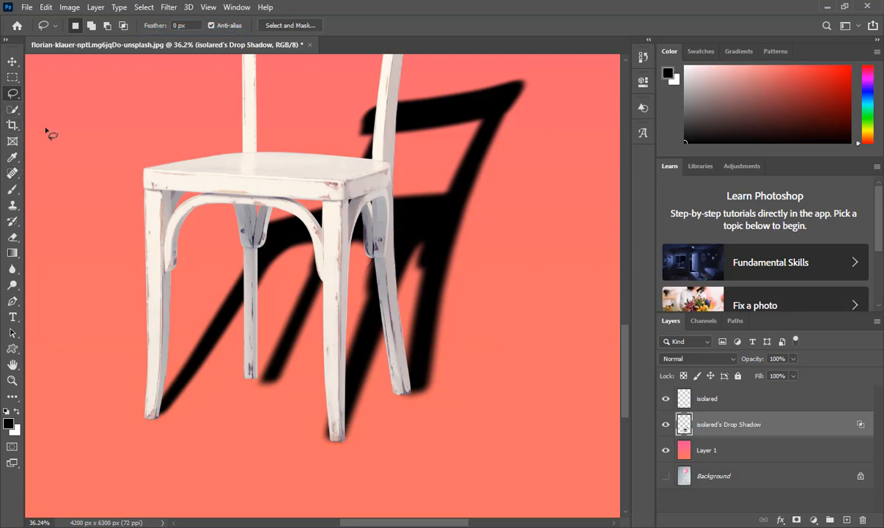
- Lasso the back-left leg's shadow, distort it so its lower end meets that leg's foot, and deselect it
mouse_move(230, 368)
mouse_down()
mouse_move(281, 272)
mouse_move(310, 257)
mouse_move(328, 261)
mouse_move(297, 387)
mouse_move(274, 408)
mouse_move(252, 407)
mouse_move(236, 362)
mouse_up()
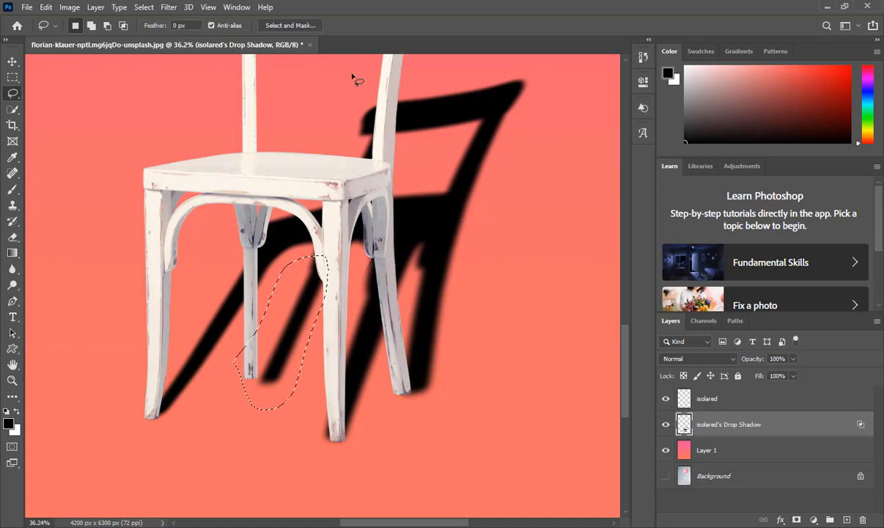
click(46, 7)
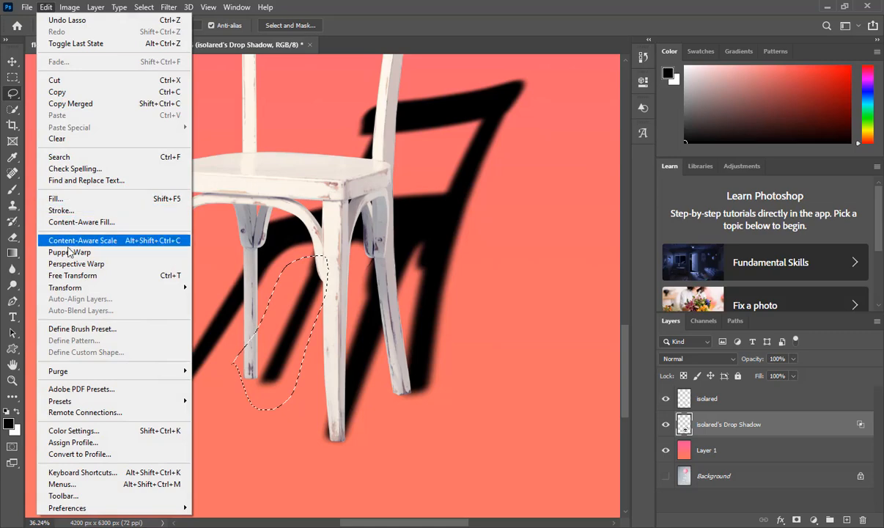
mouse_move(88, 286)
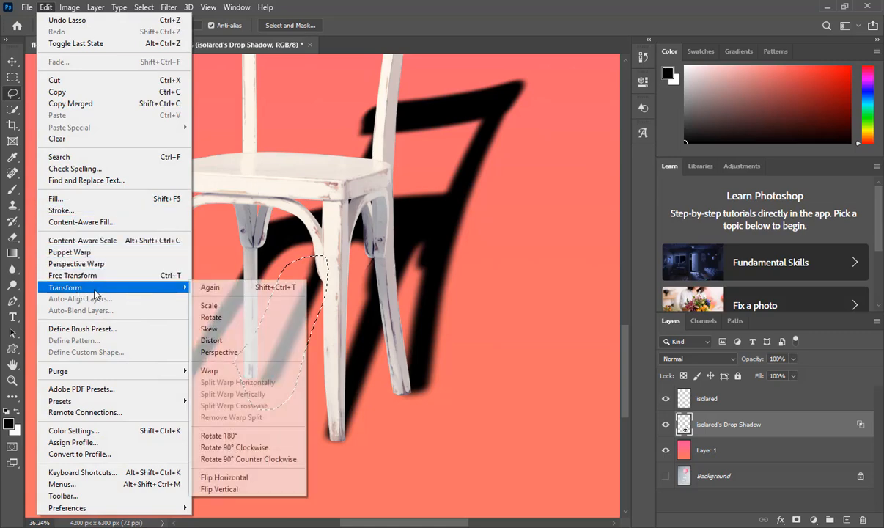
click(212, 342)
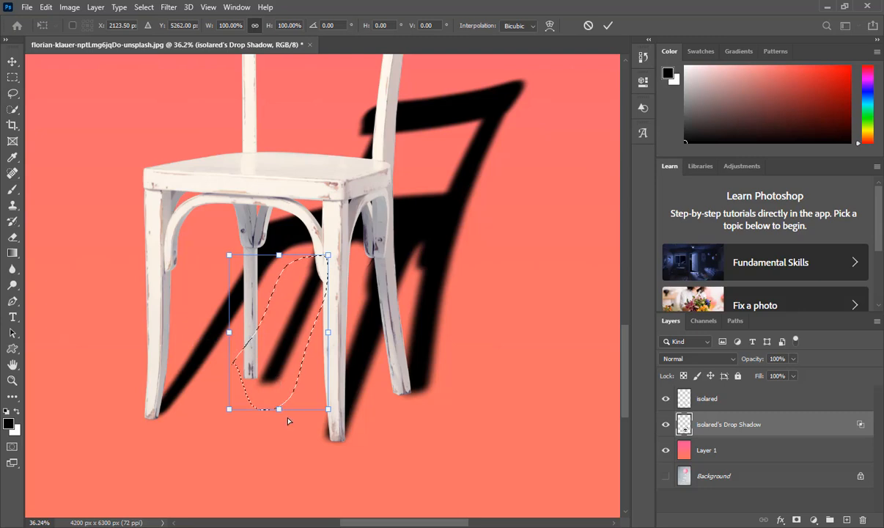
drag(328, 409, 311, 397)
drag(234, 410, 231, 391)
drag(307, 390, 294, 400)
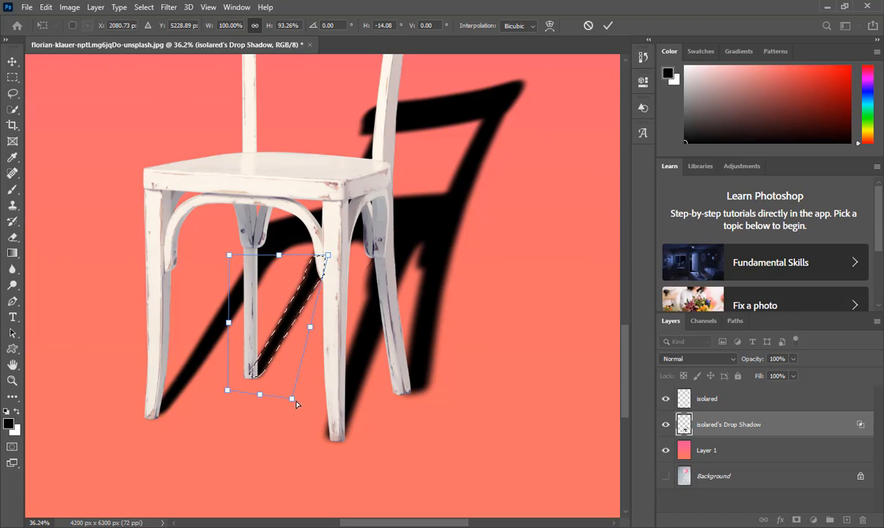
click(607, 26)
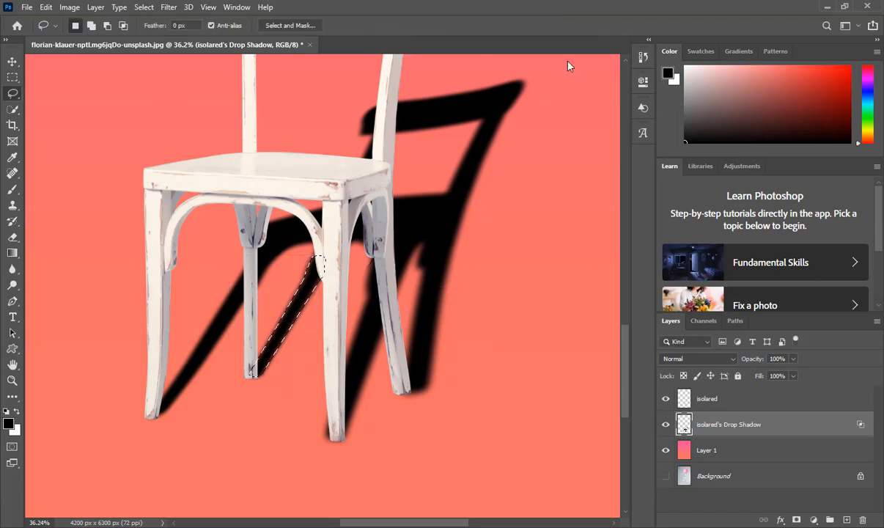
click(135, 10)
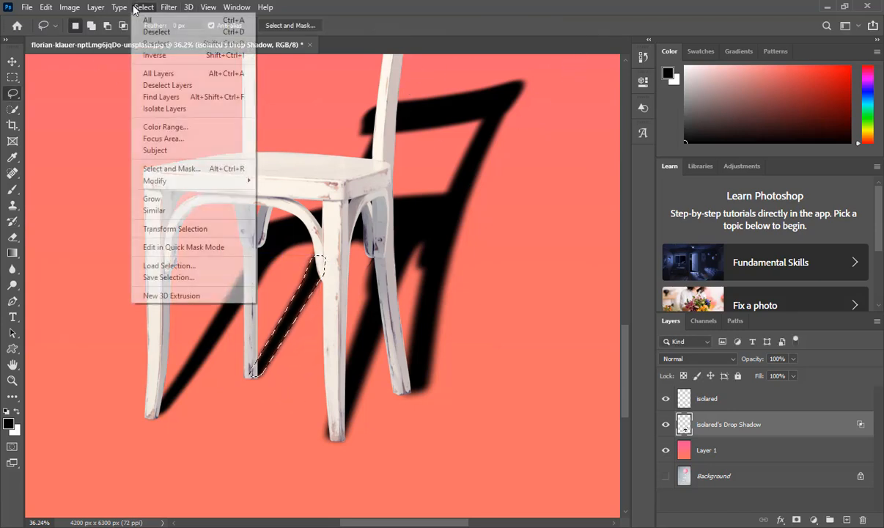
click(148, 32)
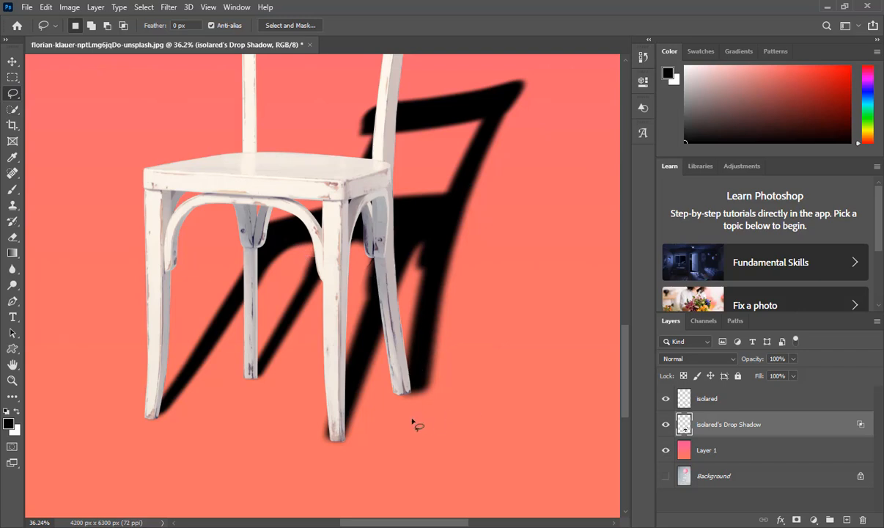
- Lasso the back-right leg's and backrest's shadow, distort it so its lower end meets that leg's foot, and deselect it
mouse_move(401, 414)
mouse_down()
mouse_move(399, 363)
mouse_move(379, 211)
mouse_move(331, 166)
mouse_move(349, 96)
mouse_move(396, 79)
mouse_move(538, 71)
mouse_move(550, 86)
mouse_move(543, 131)
mouse_move(483, 352)
mouse_move(422, 466)
mouse_move(402, 426)
mouse_up()
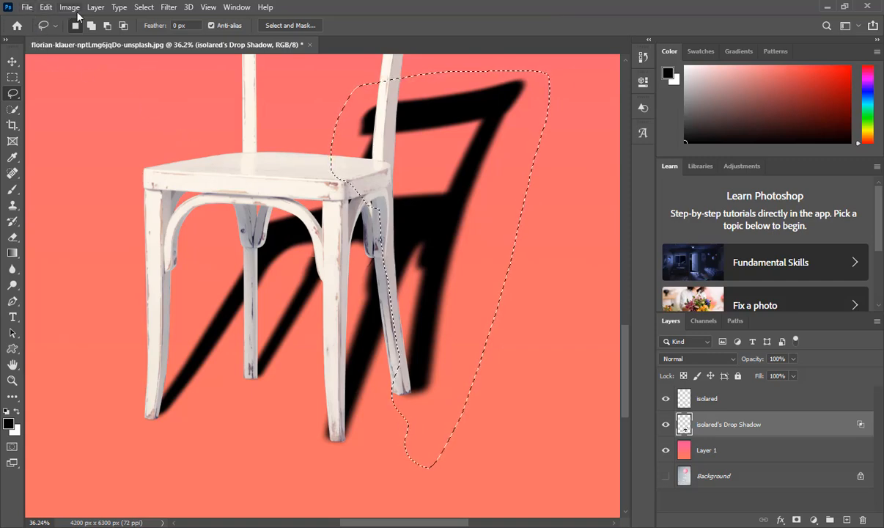
click(46, 7)
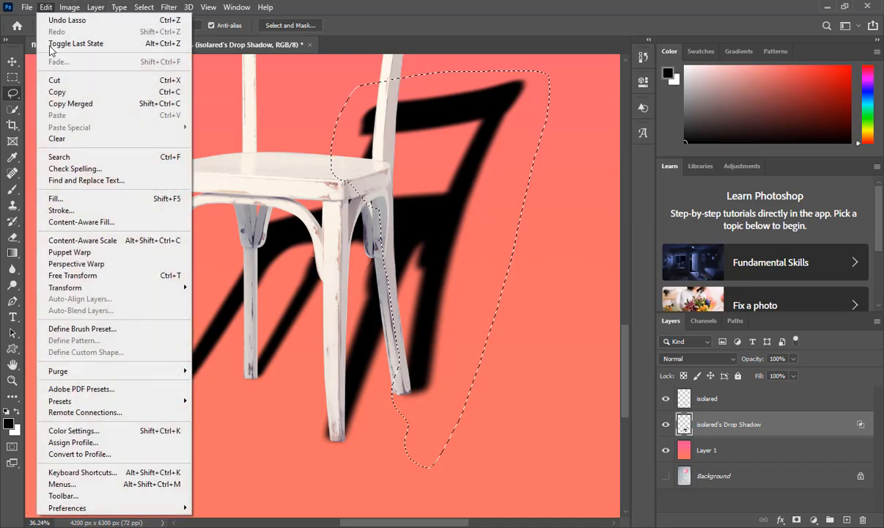
mouse_move(88, 288)
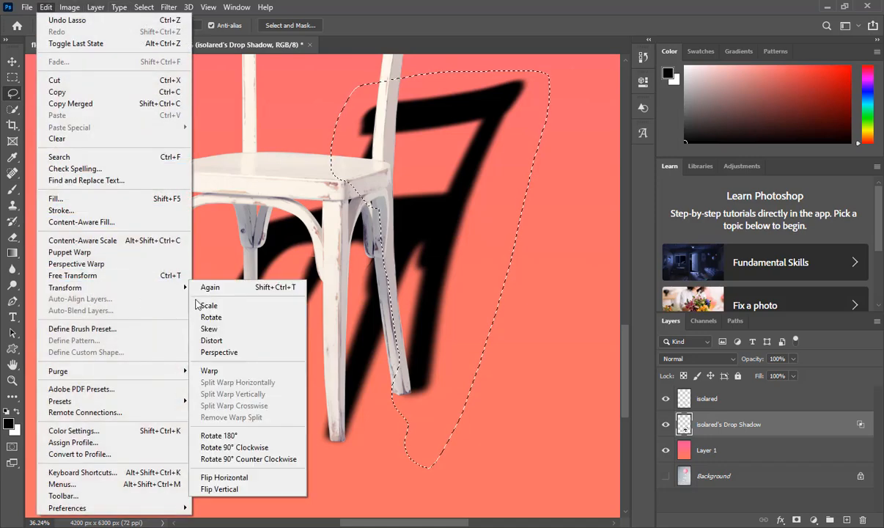
click(229, 348)
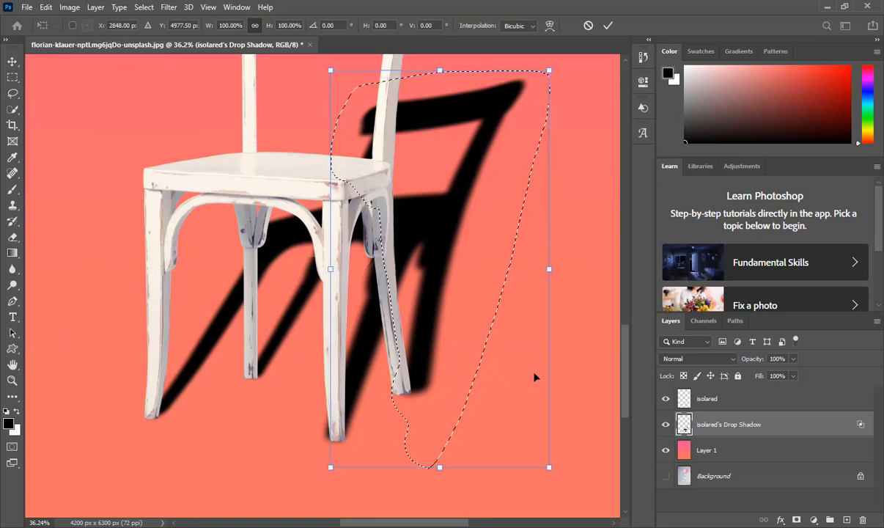
drag(548, 472, 506, 436)
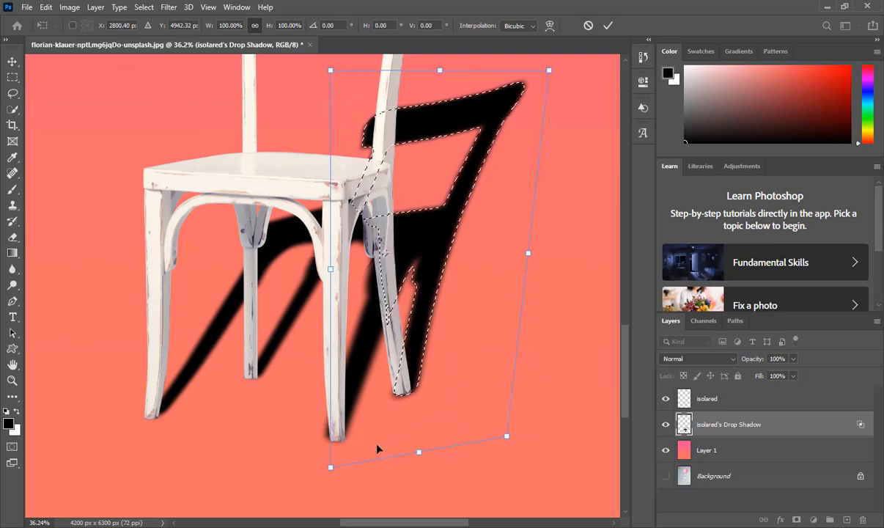
drag(331, 467, 334, 453)
drag(420, 445, 416, 447)
mouse_move(330, 72)
mouse_down()
mouse_move(315, 74)
mouse_move(329, 63)
mouse_up()
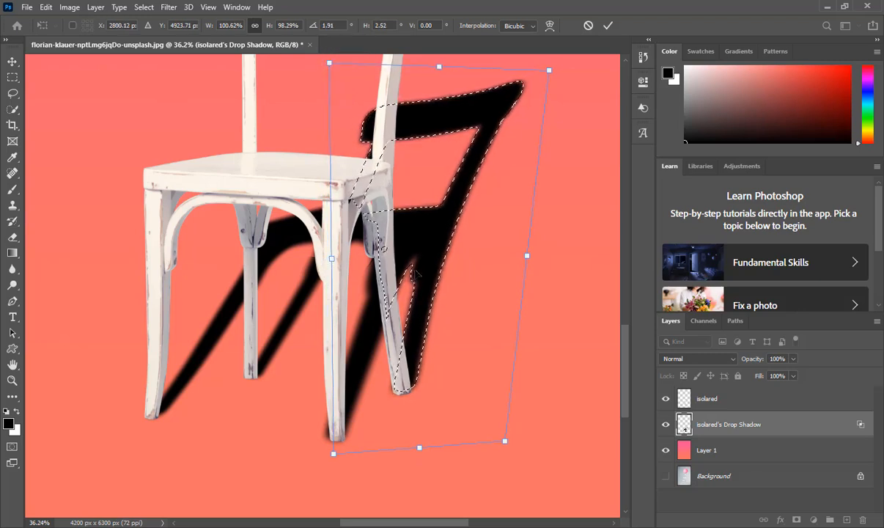
click(613, 27)
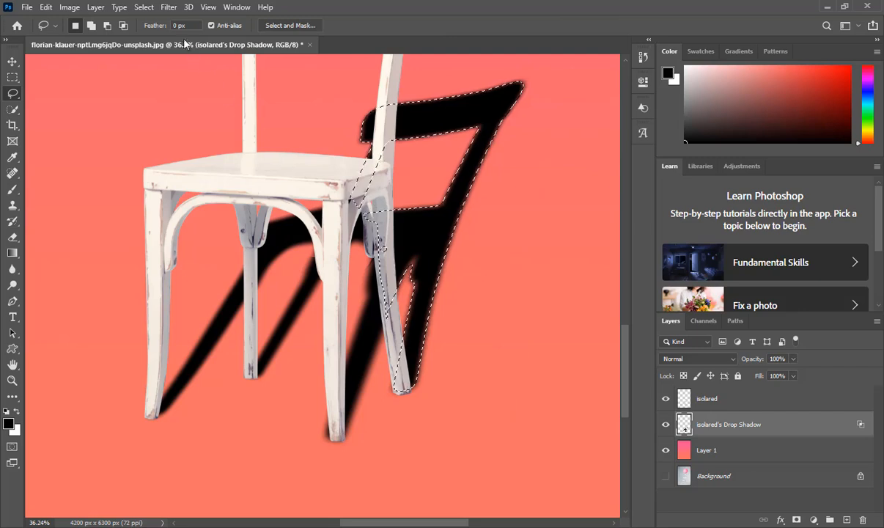
click(144, 7)
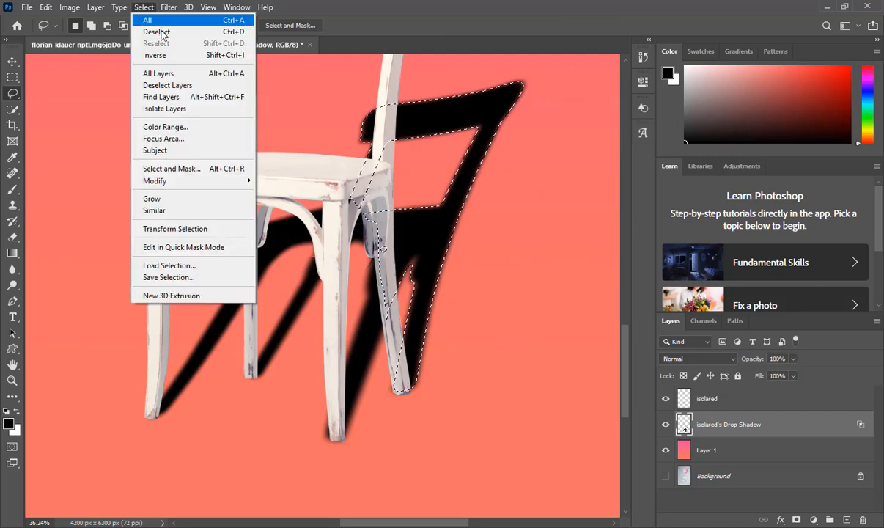
click(162, 33)
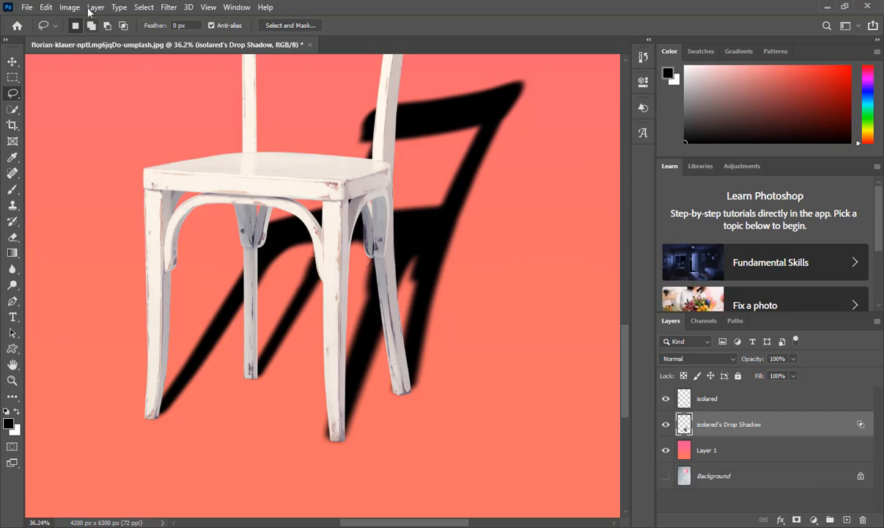
- Create a new alpha channel named Alpha 1 with colour indicating Selected Areas at 50% opacity
click(235, 7)
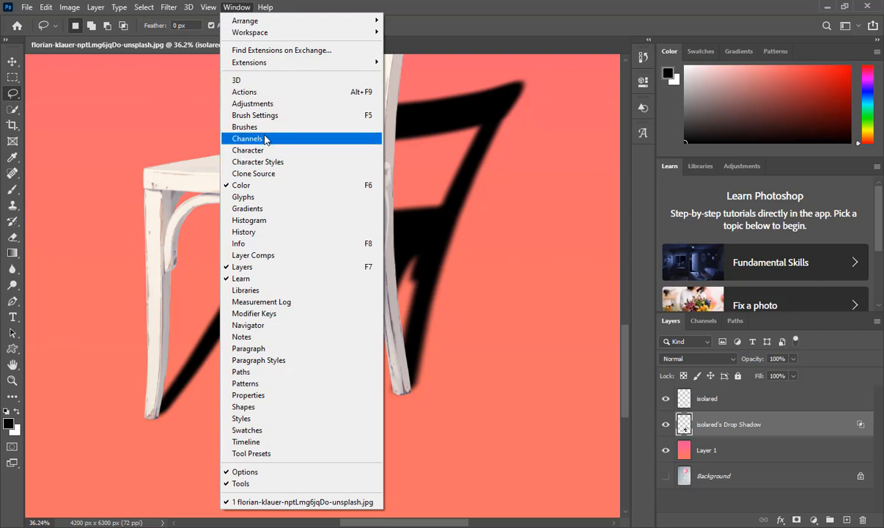
click(247, 139)
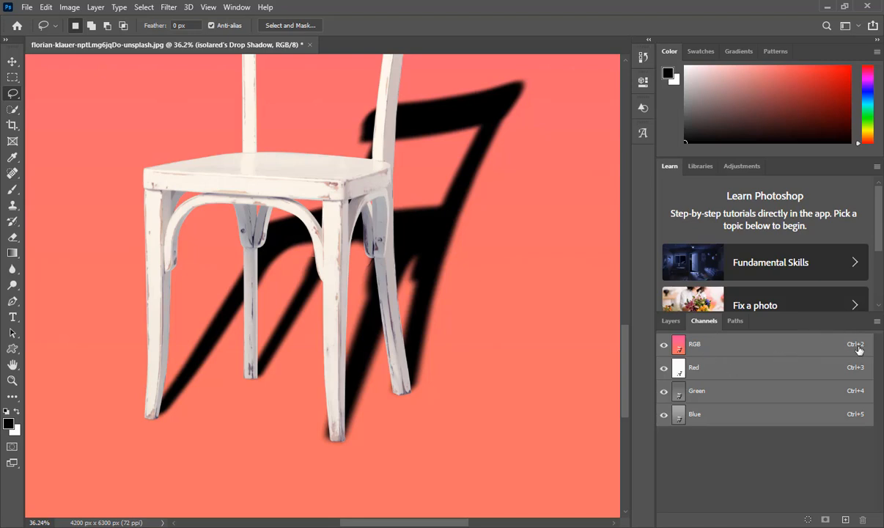
click(877, 321)
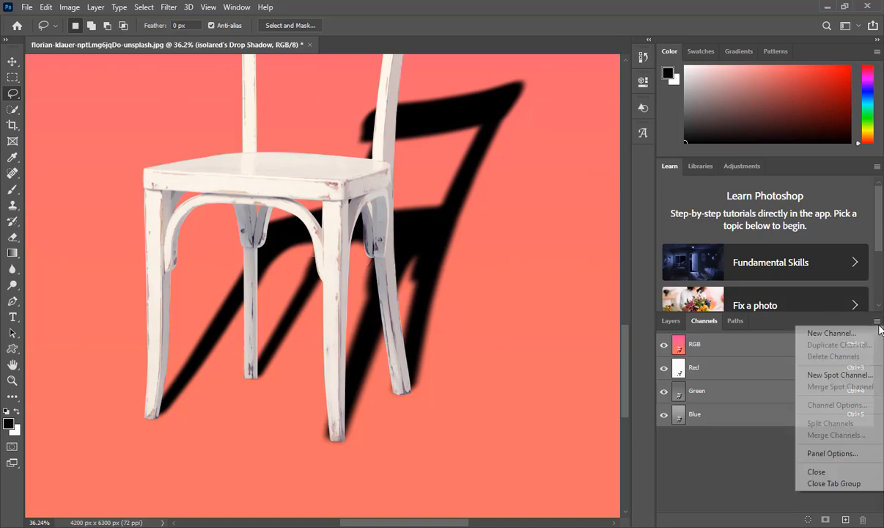
click(832, 333)
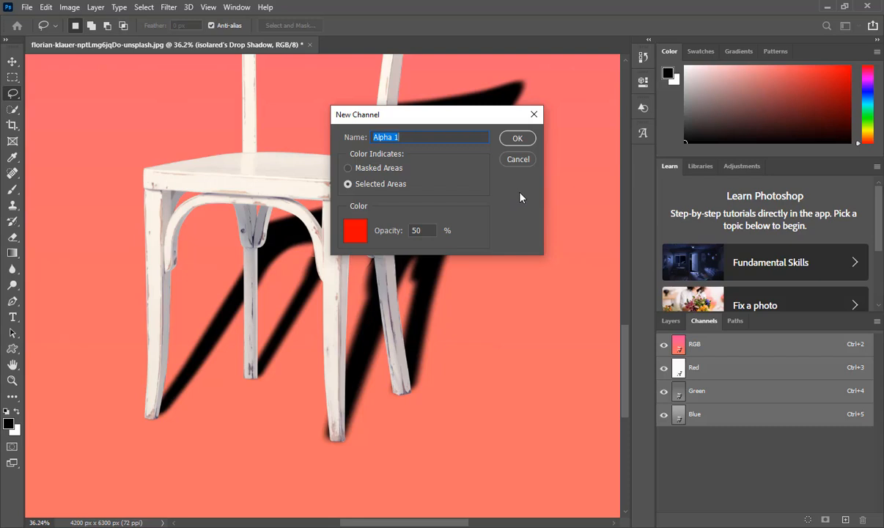
click(349, 184)
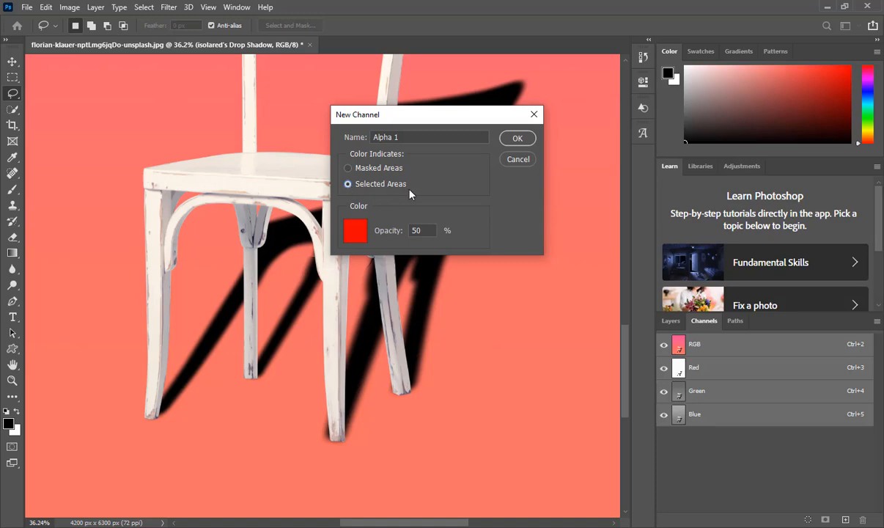
click(516, 140)
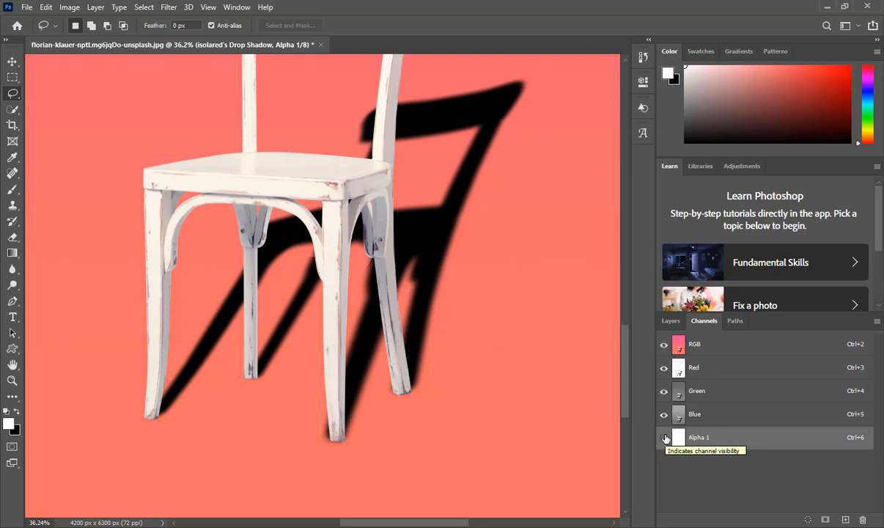
key(Return)
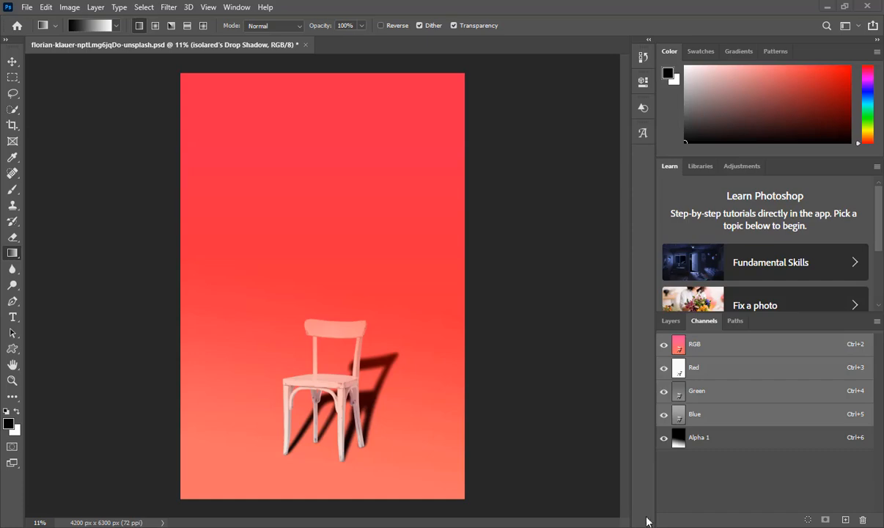
- Hide the Alpha 1 channel, reactivate the RGB composite, and return to the isolared's Drop Shadow layer
click(670, 438)
click(667, 437)
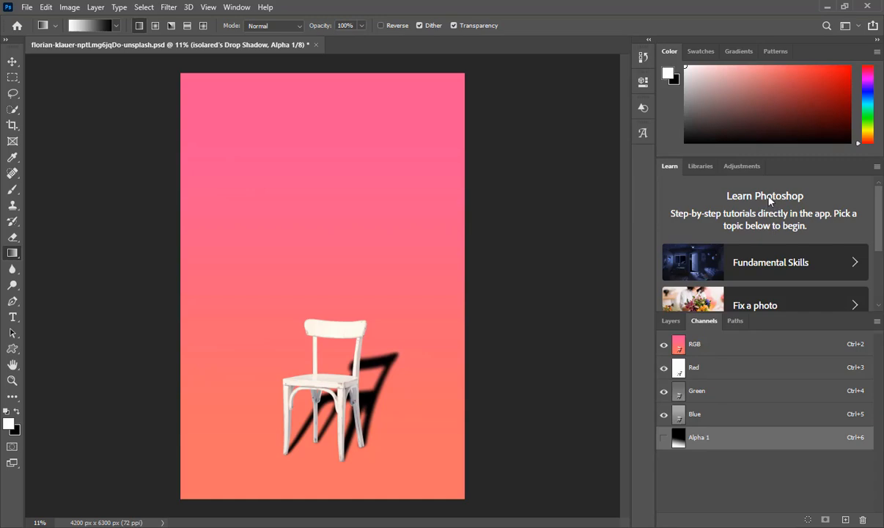
click(745, 343)
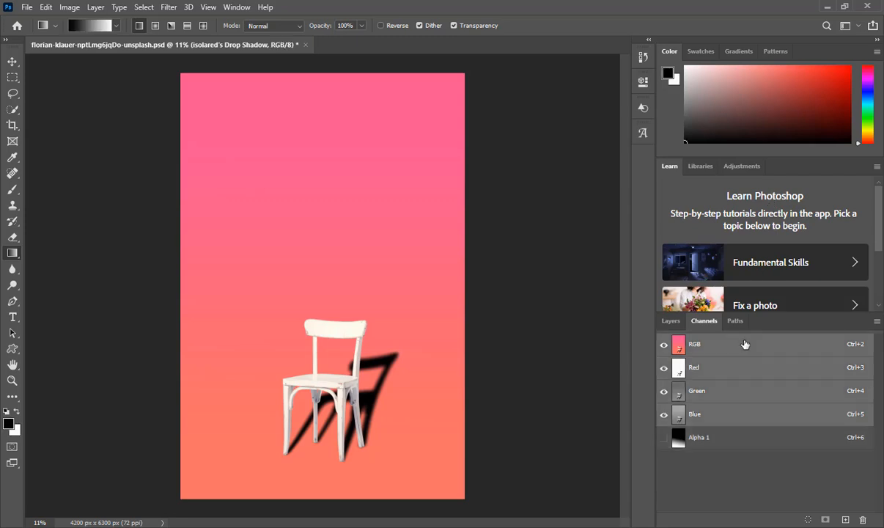
click(670, 321)
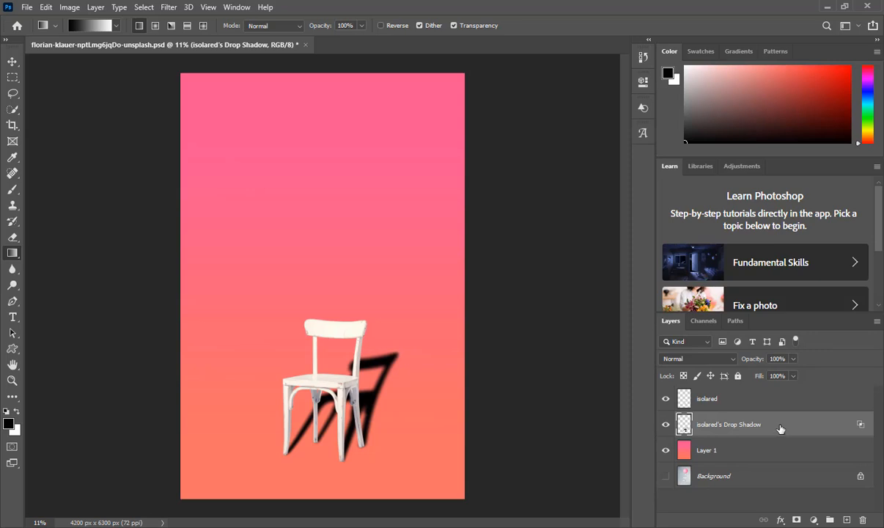
- Start a Lens Blur on the isolared's Drop Shadow layer with Alpha 1 as depth map source and the preview off
click(169, 8)
mouse_move(271, 148)
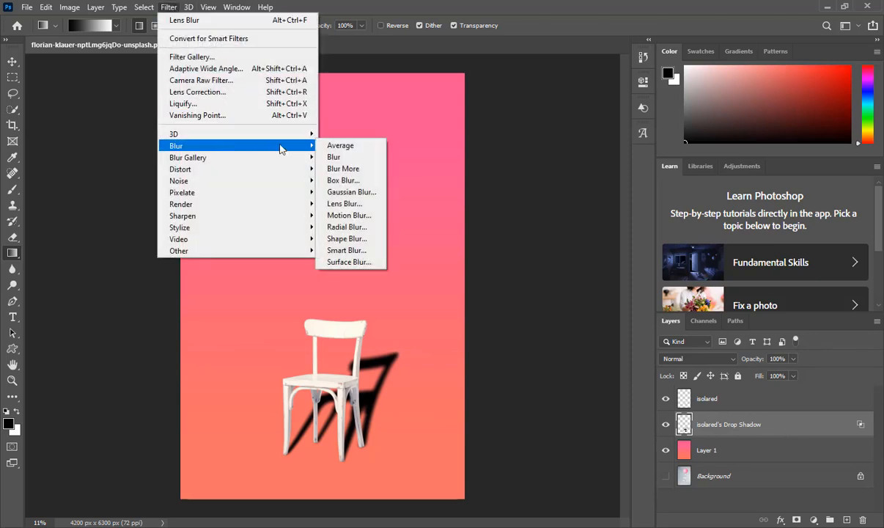
click(370, 201)
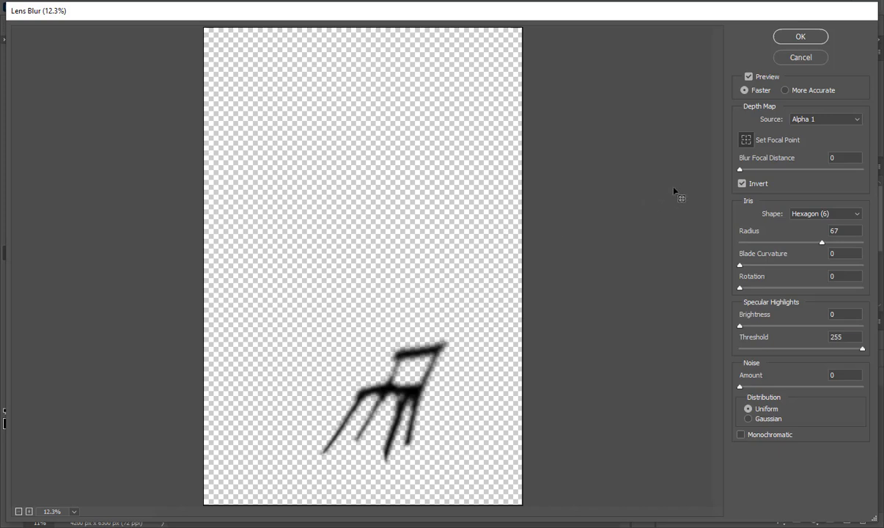
click(748, 77)
click(748, 76)
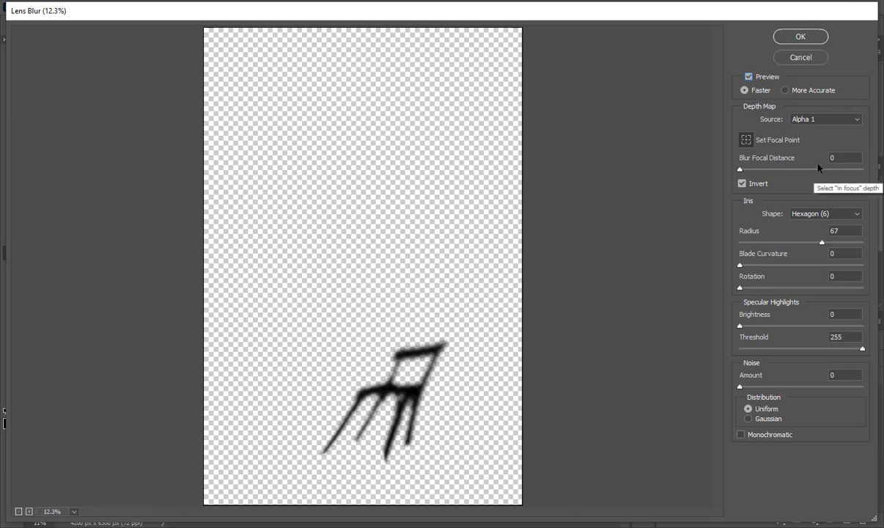
key(p)
click(835, 119)
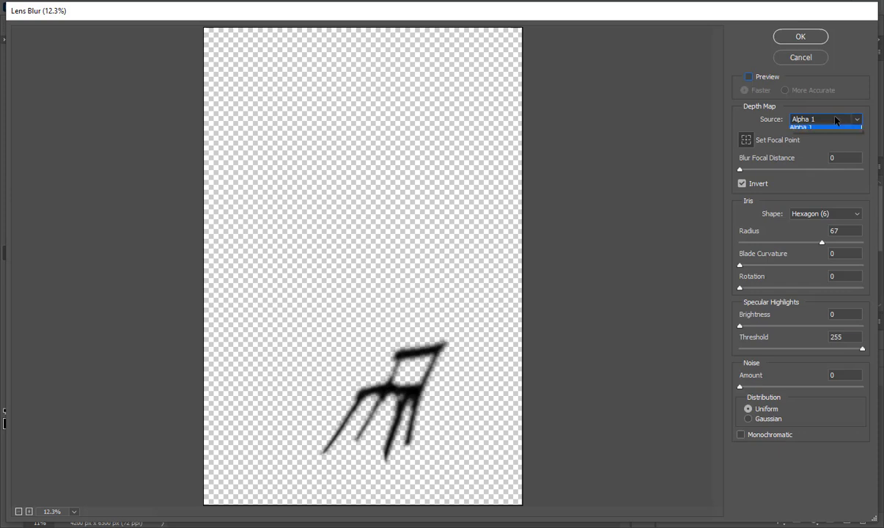
- Apply the Lens Blur with a blur focal distance of 0, Invert enabled and a radius of 67
click(828, 160)
key(Tab)
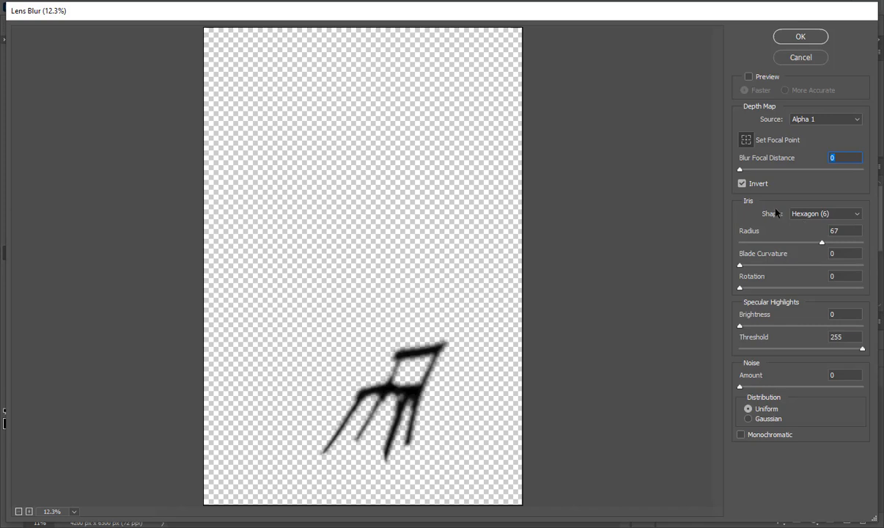
click(741, 184)
click(741, 184)
click(814, 236)
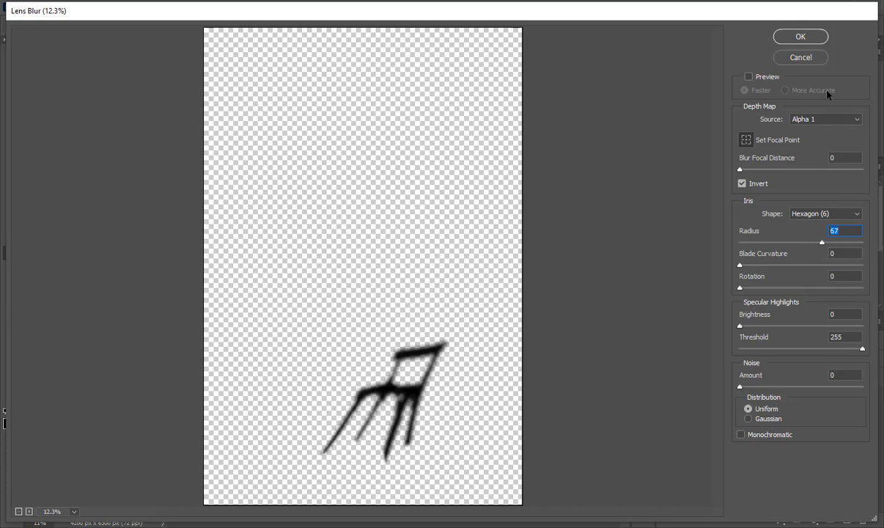
click(798, 40)
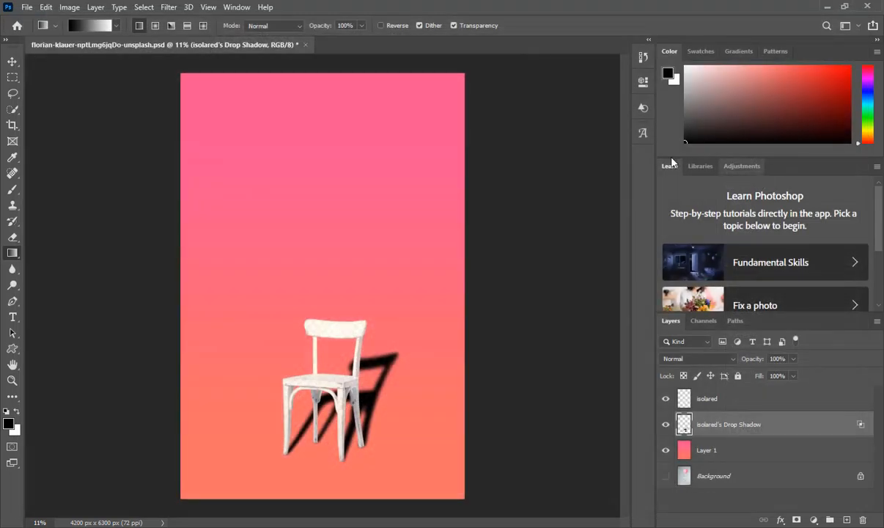
- Load the Alpha 1 channel as a new selection without inverting it
click(143, 7)
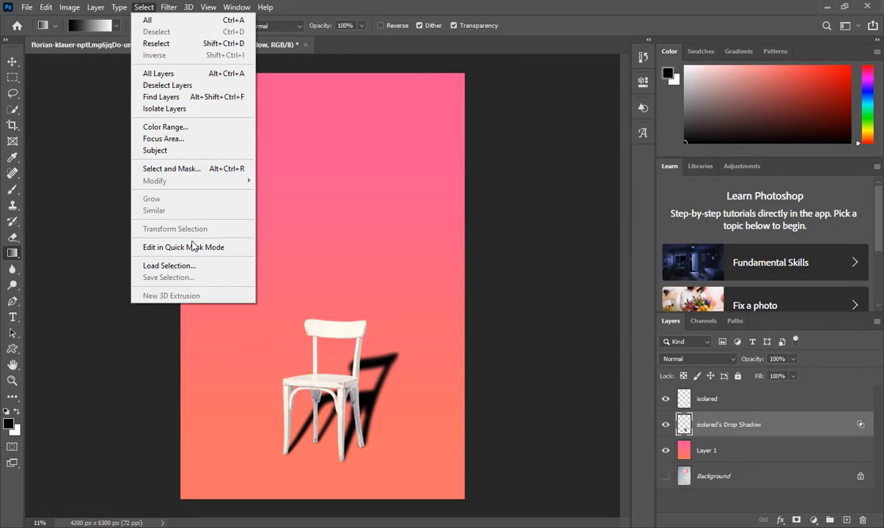
click(195, 270)
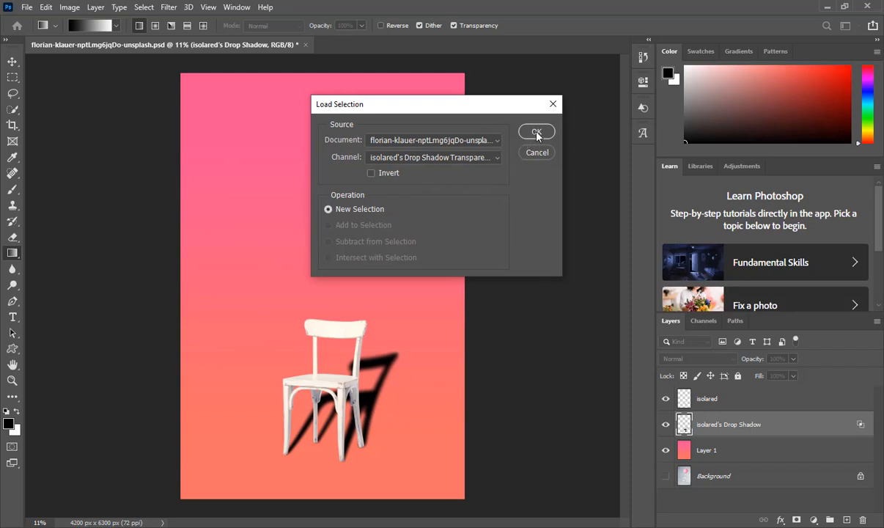
click(496, 157)
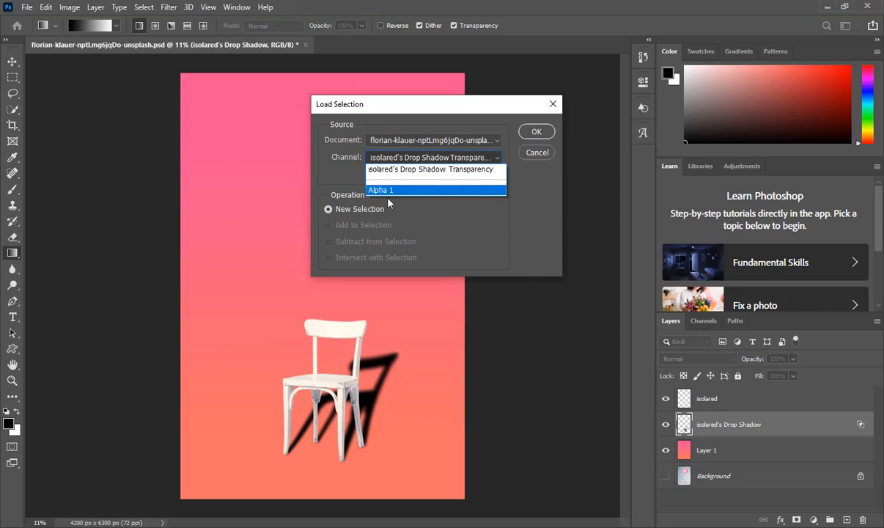
click(387, 194)
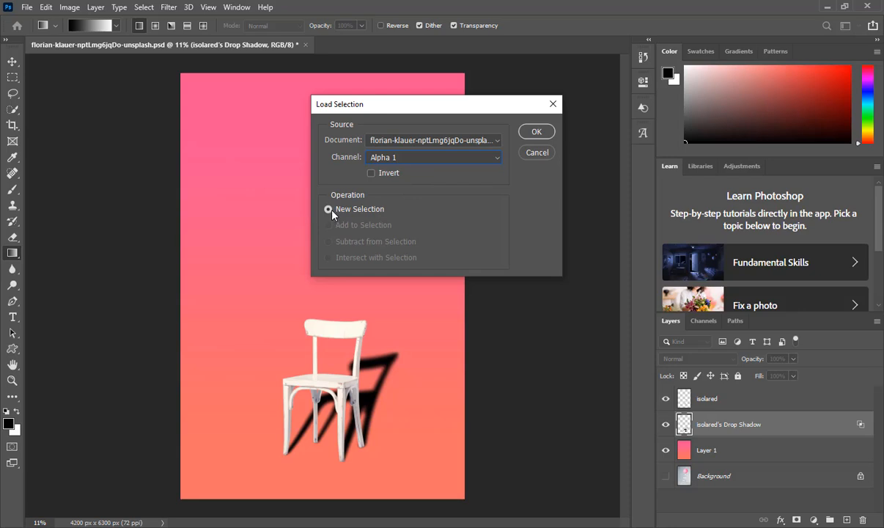
click(535, 132)
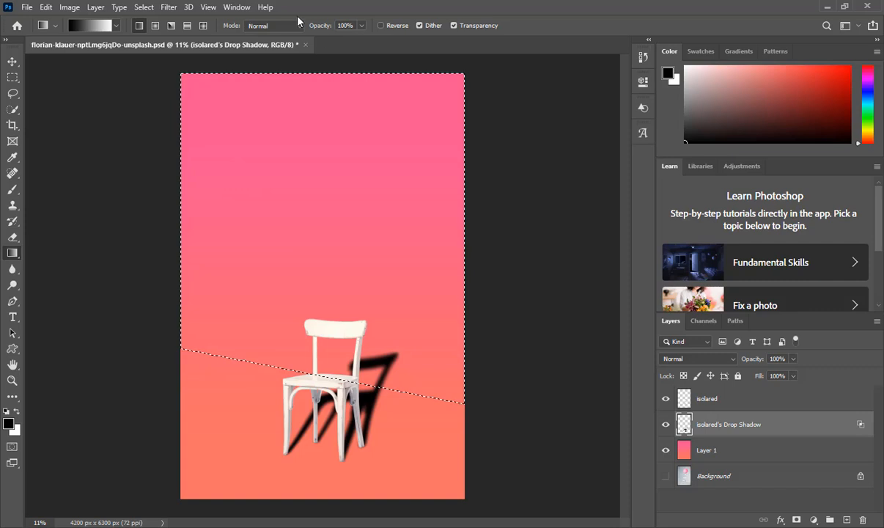
- Invert the selection and turn it into a layer mask on the isolared's Drop Shadow layer, checking the mask among the channels
click(144, 7)
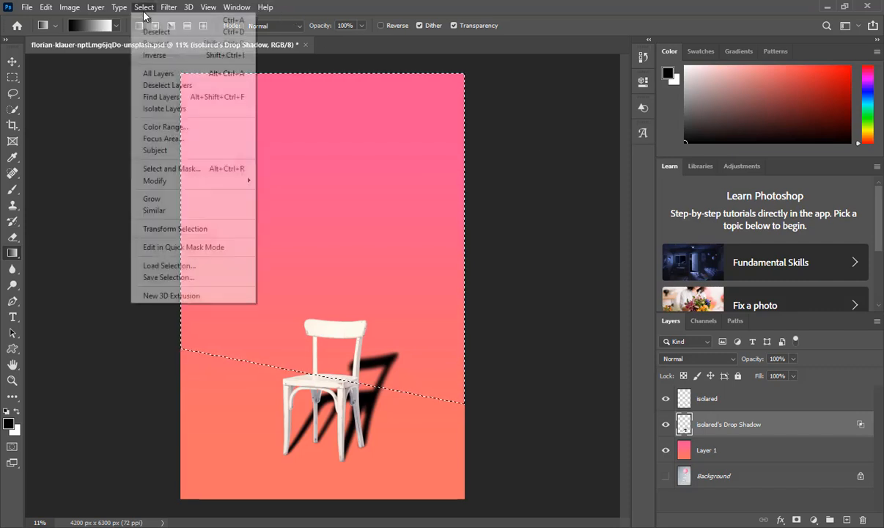
click(163, 58)
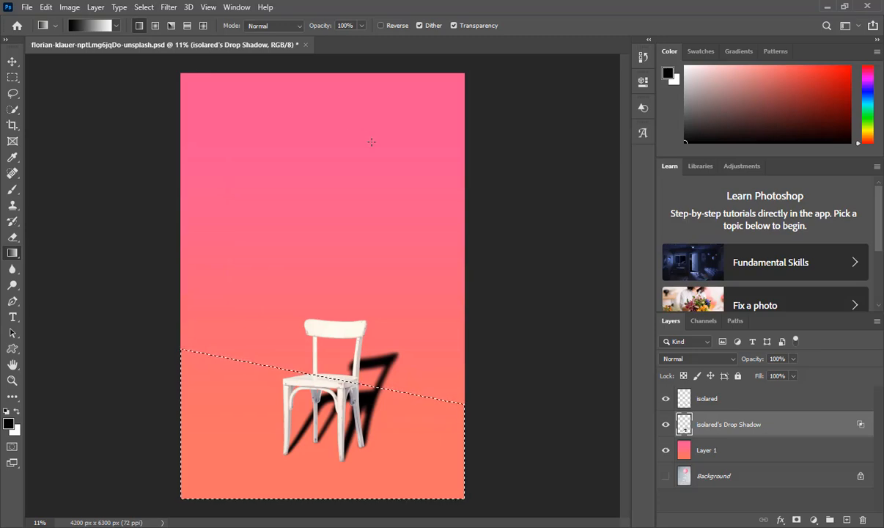
click(796, 519)
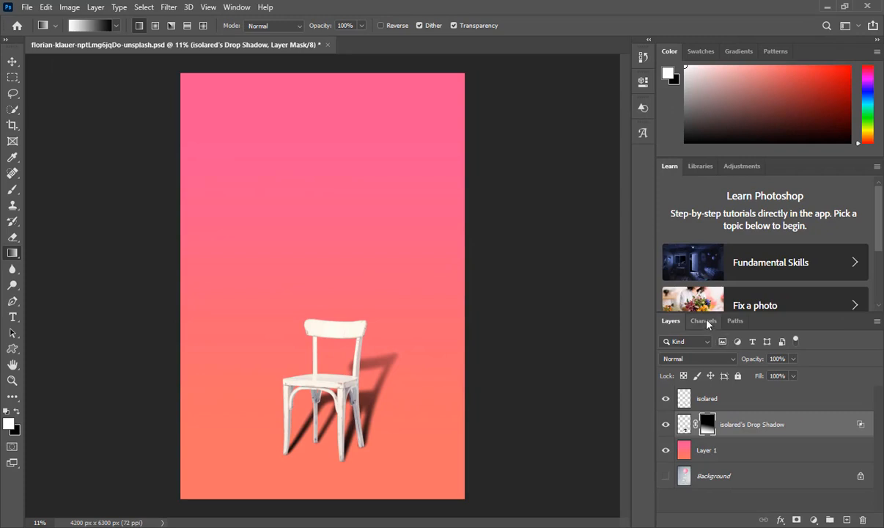
click(705, 321)
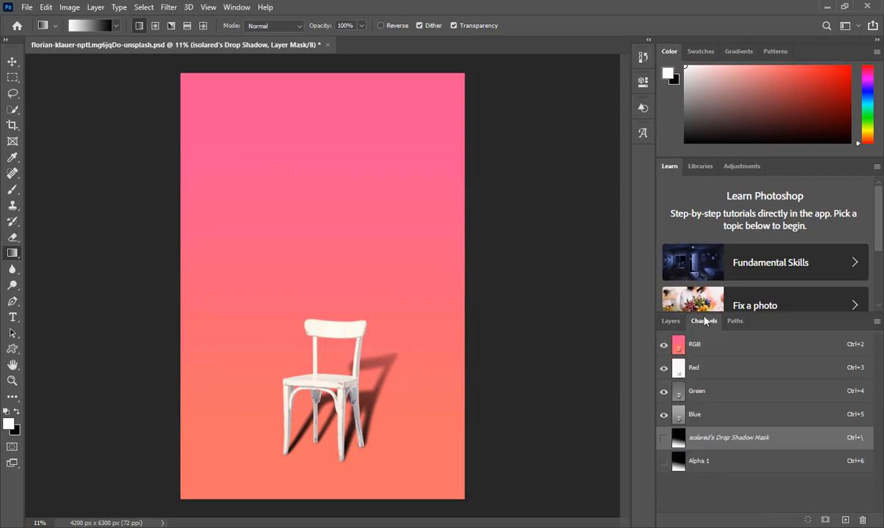
click(671, 321)
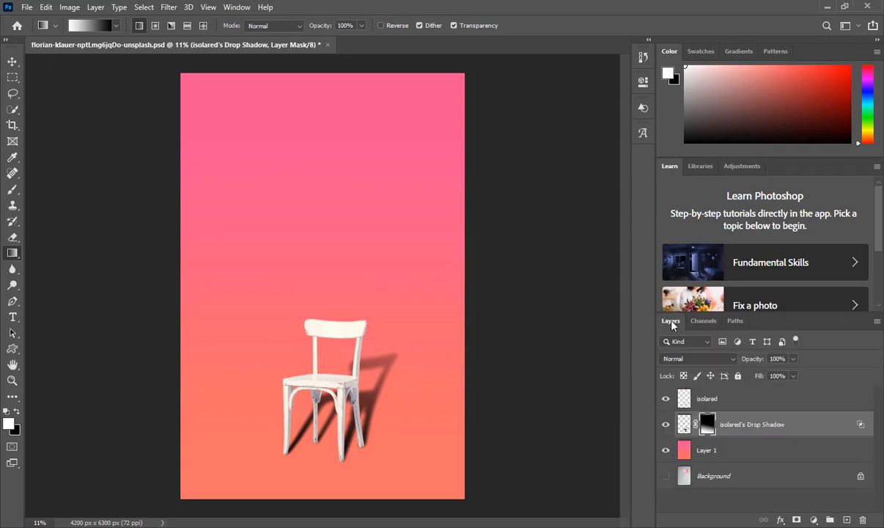